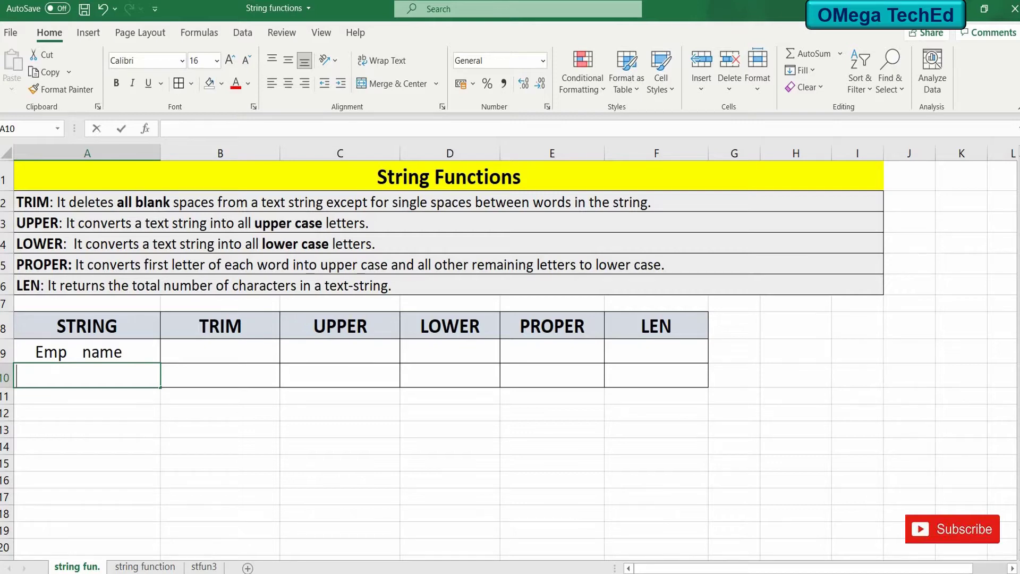
# - Enter the formula =trim(A9) in cell B9 to strip the extra spaces from the first string
pyautogui.click(229, 352)
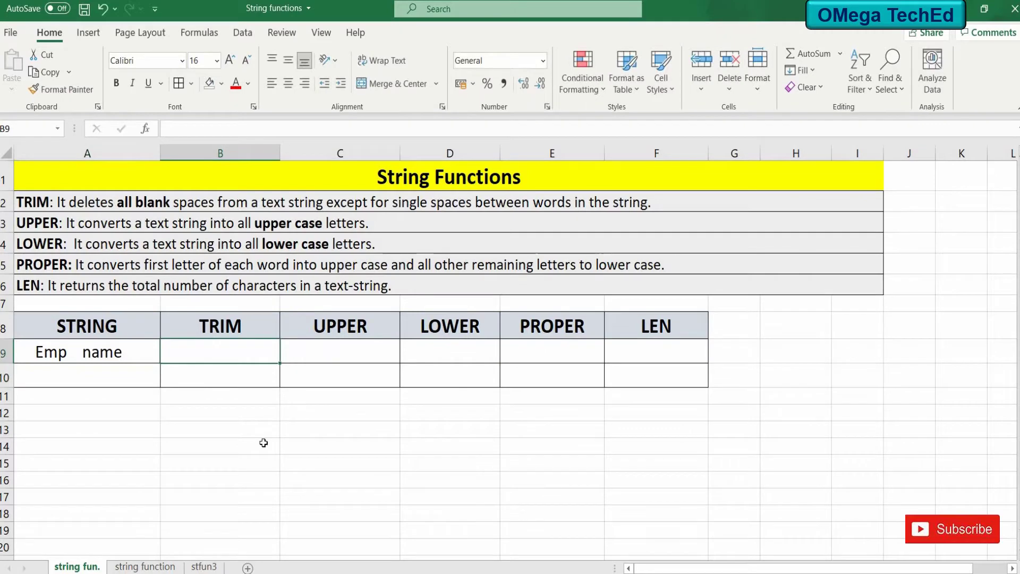
pyautogui.write('=tri')
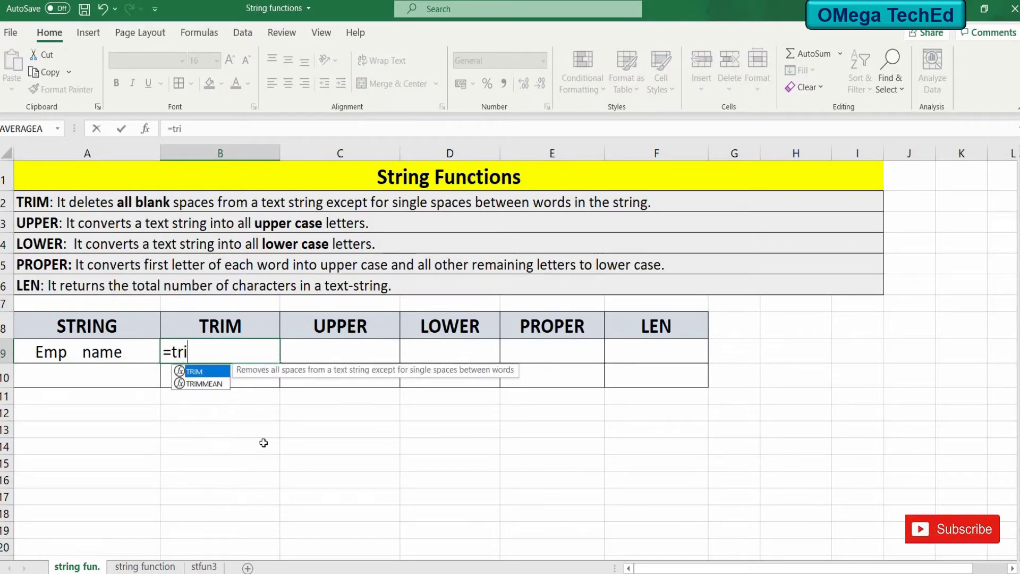
pyautogui.write('m(')
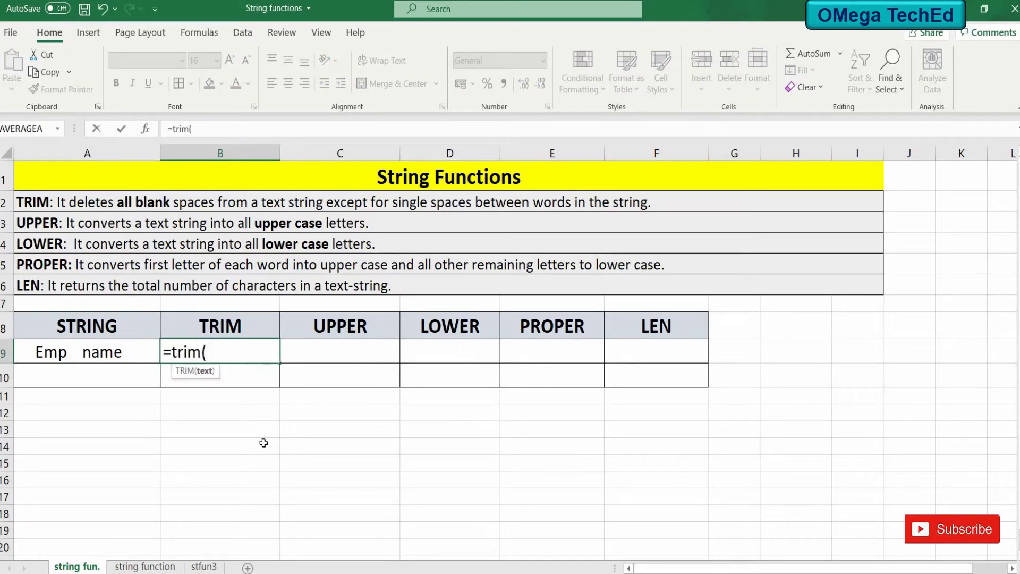
pyautogui.press('Left')
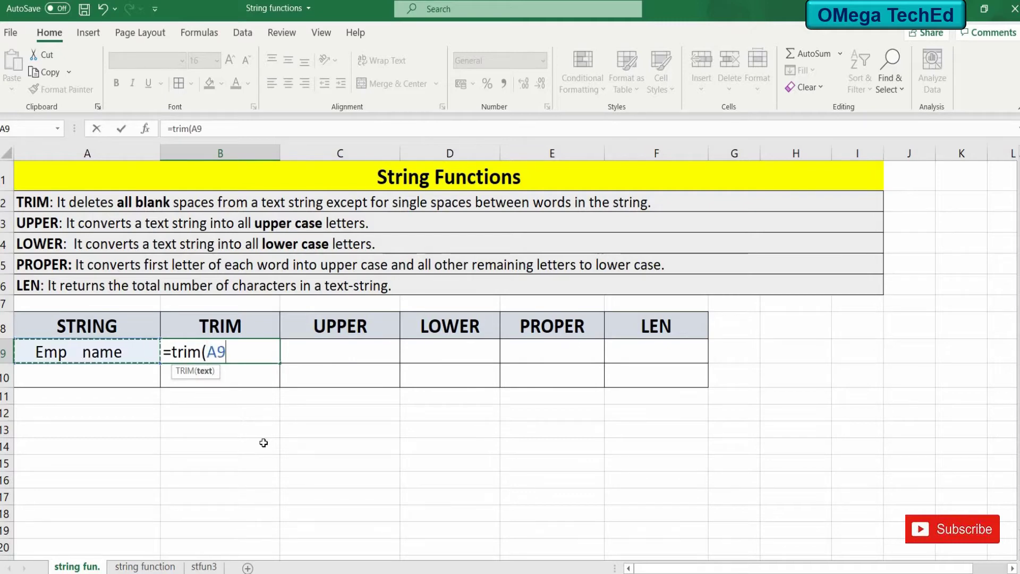
pyautogui.write(')')
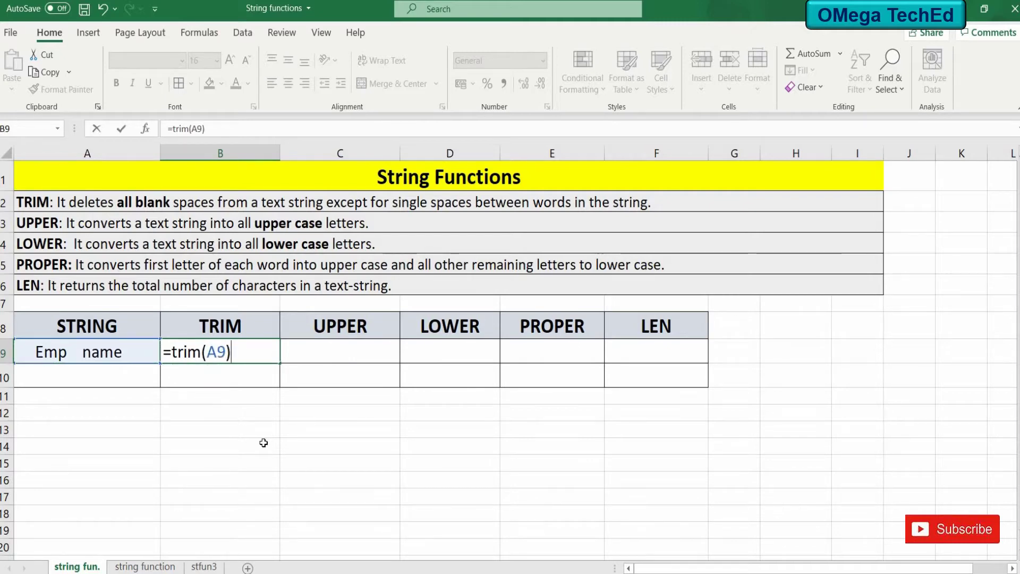
pyautogui.press('Return')
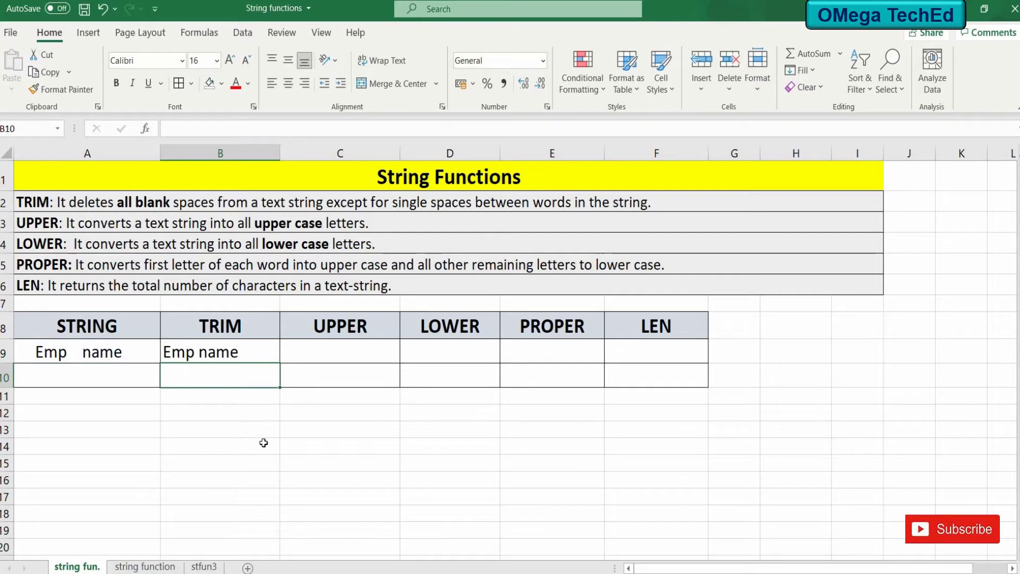
# - Enter the formula =upper(B9) in cell C9 to convert the trimmed text to upper case
pyautogui.press('Right')
pyautogui.press('Up')
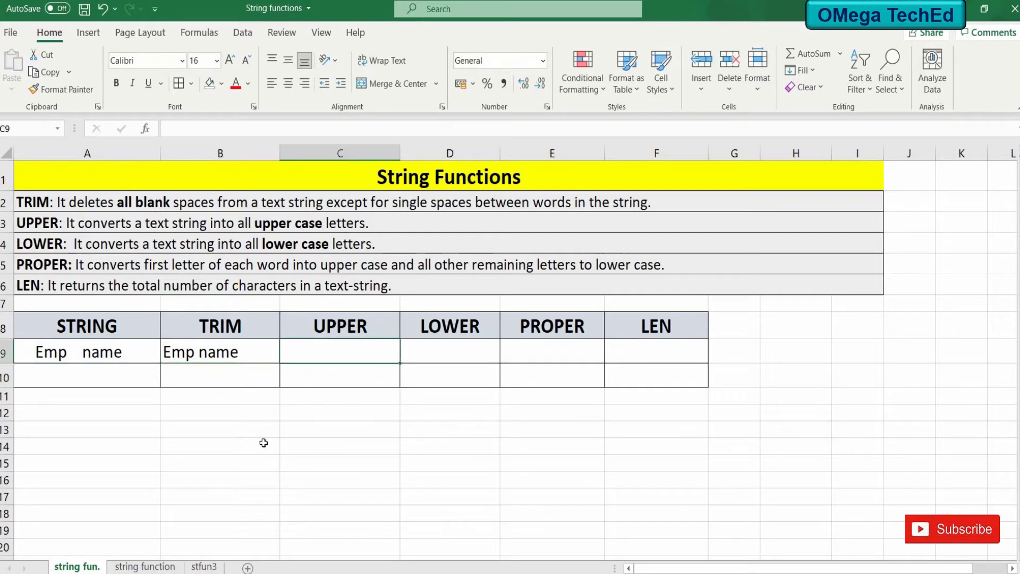
pyautogui.write('=u')
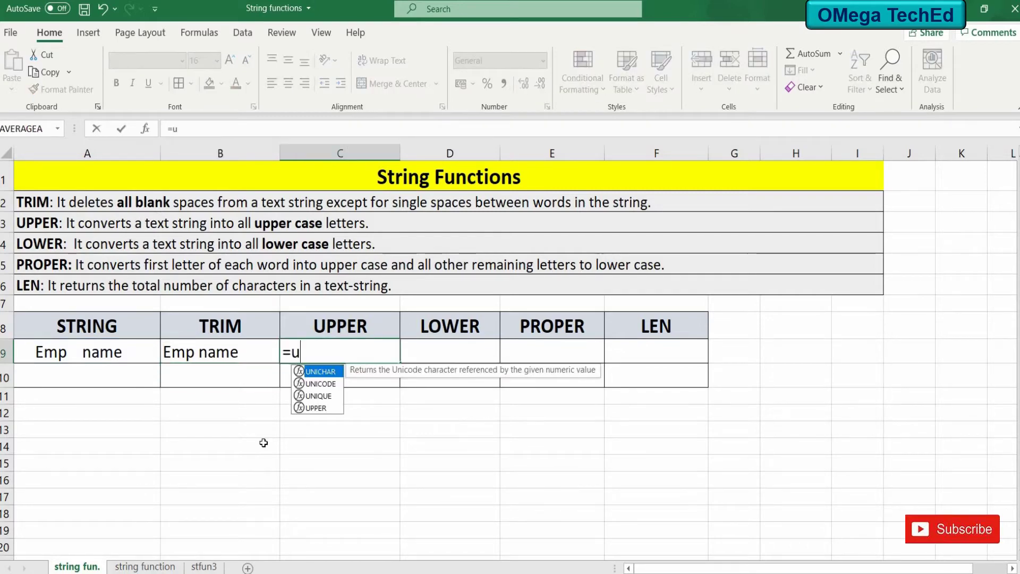
pyautogui.write('pper')
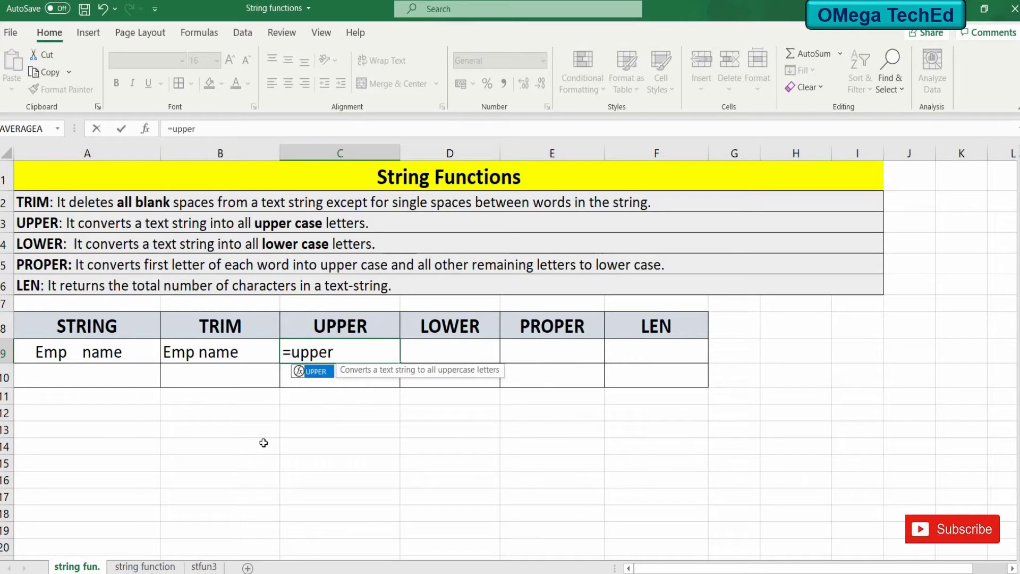
pyautogui.write('(')
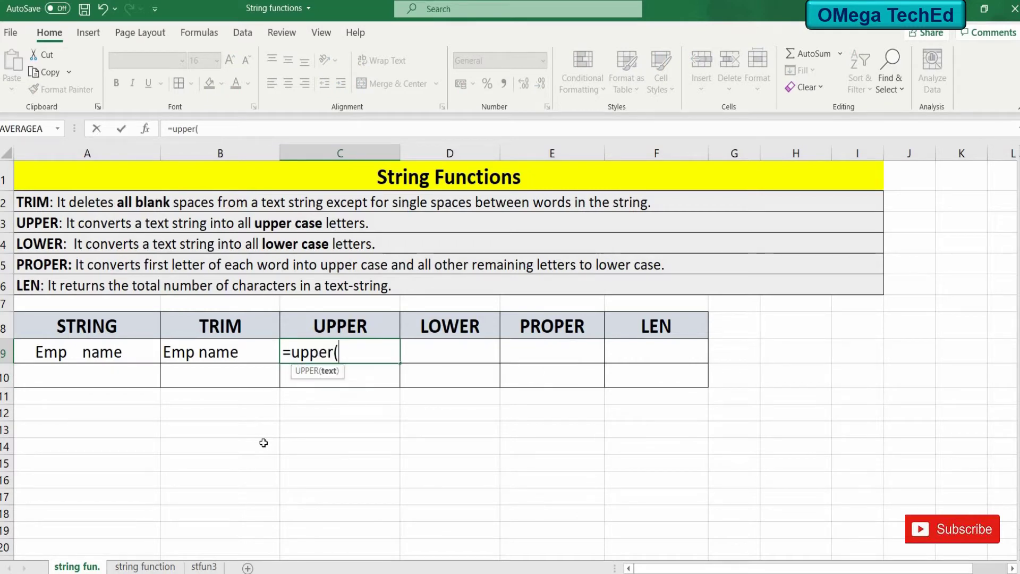
pyautogui.press('Left')
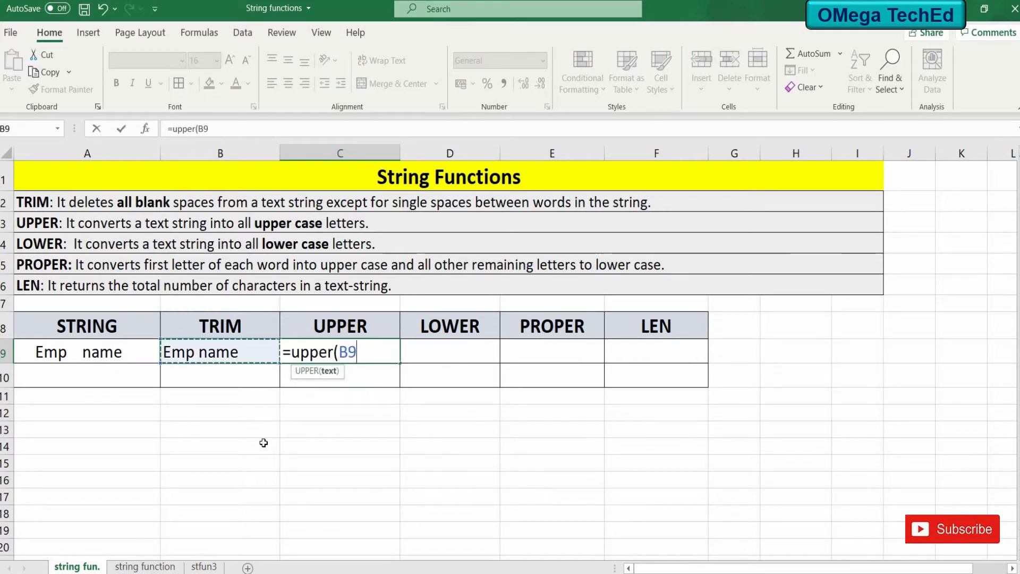
pyautogui.write(')')
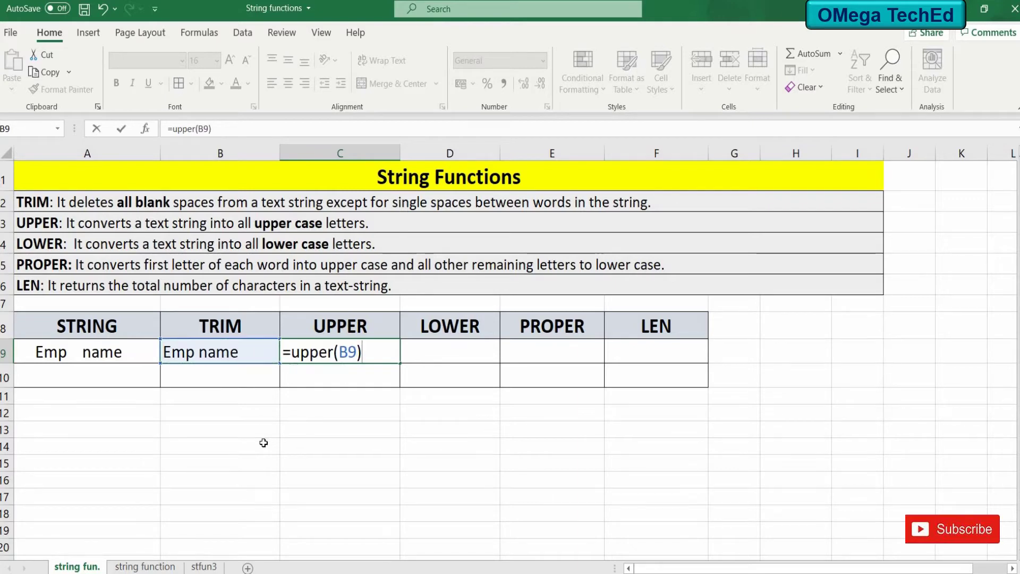
pyautogui.press('Return')
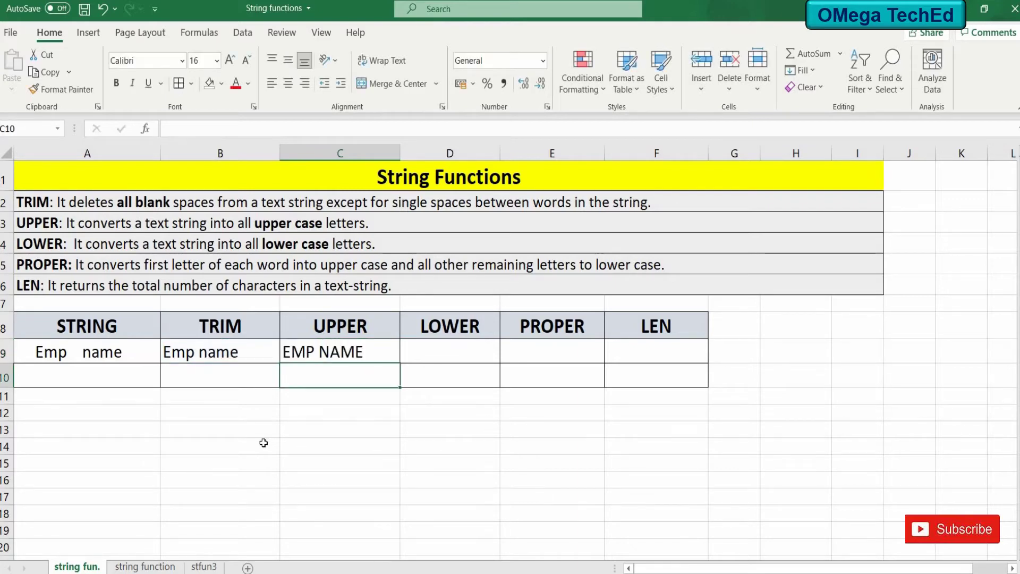
# - Enter the formula =lower(B9) in cell D9 to convert the trimmed text to lower case
pyautogui.press('Right')
pyautogui.press('Up')
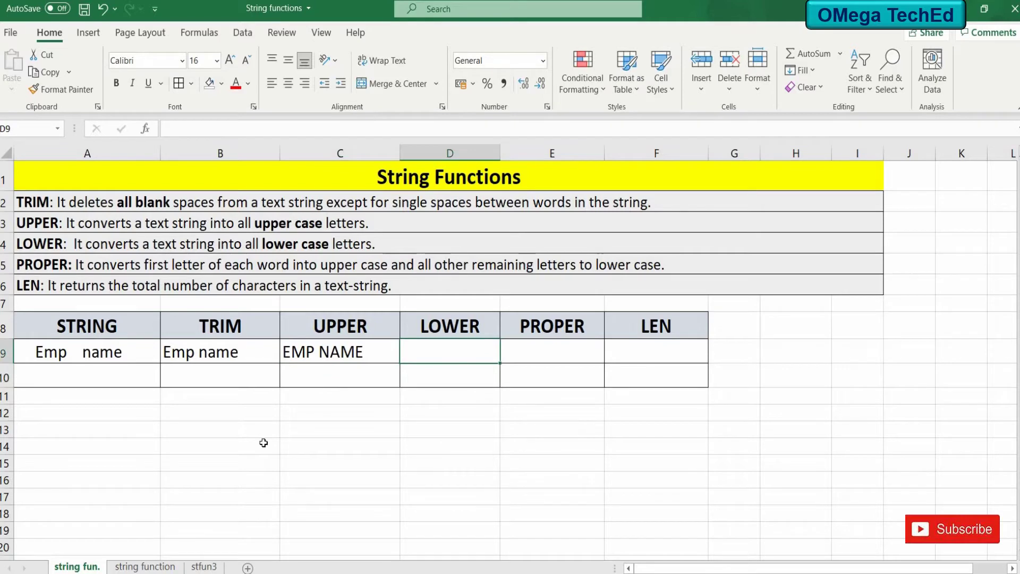
pyautogui.write('=lowe')
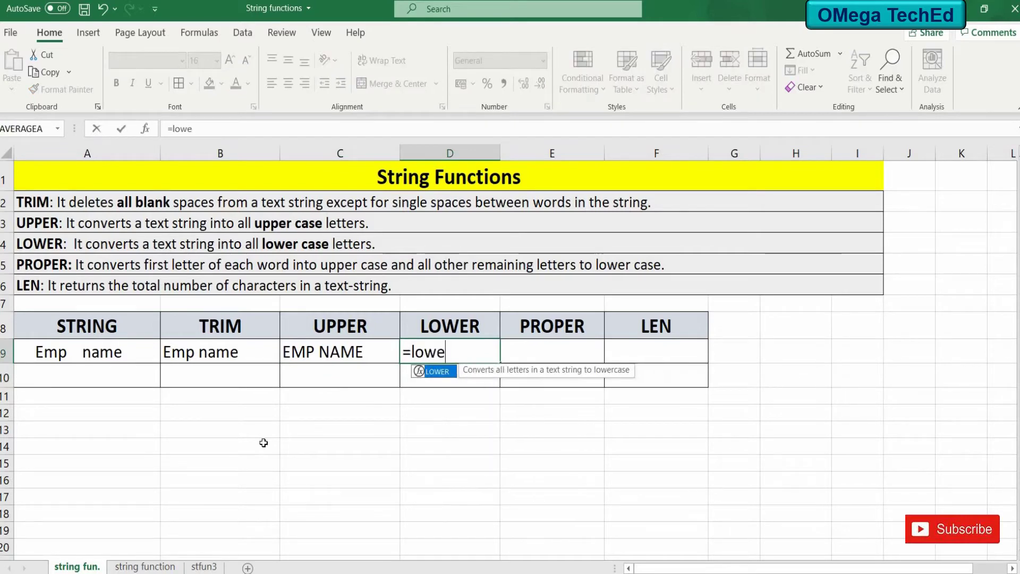
pyautogui.write('r(')
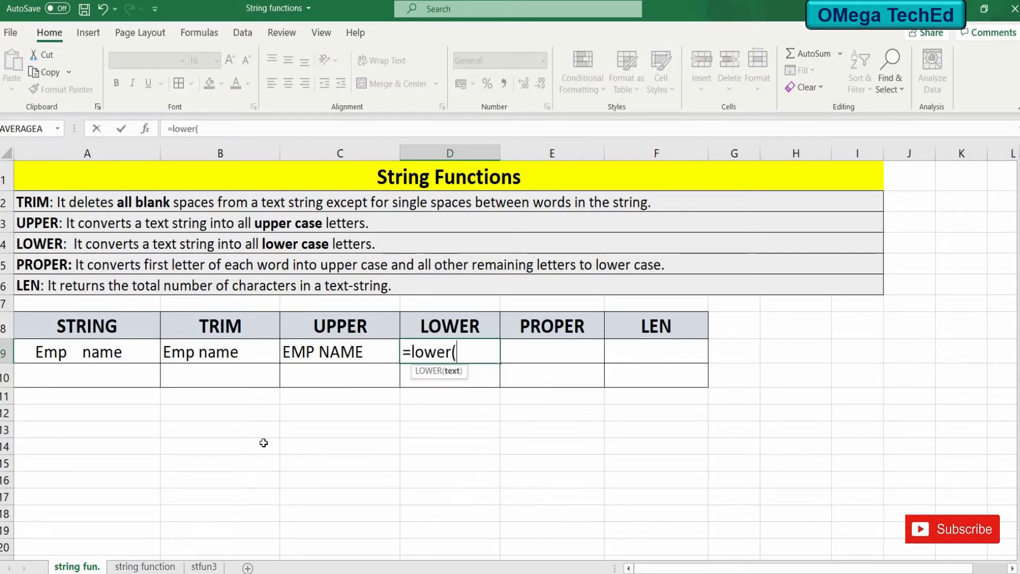
pyautogui.press('Left')
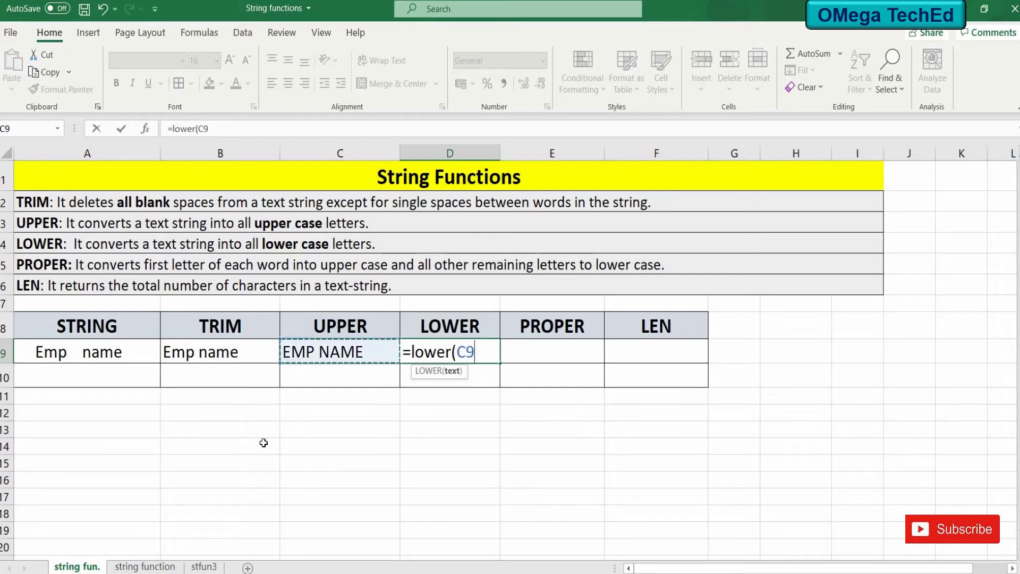
pyautogui.press('Left')
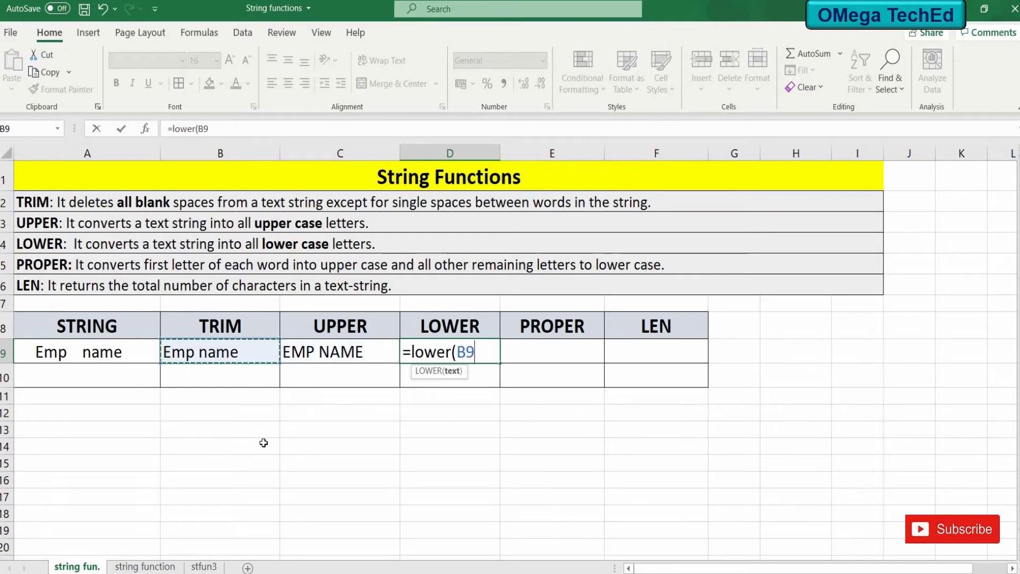
pyautogui.write(')')
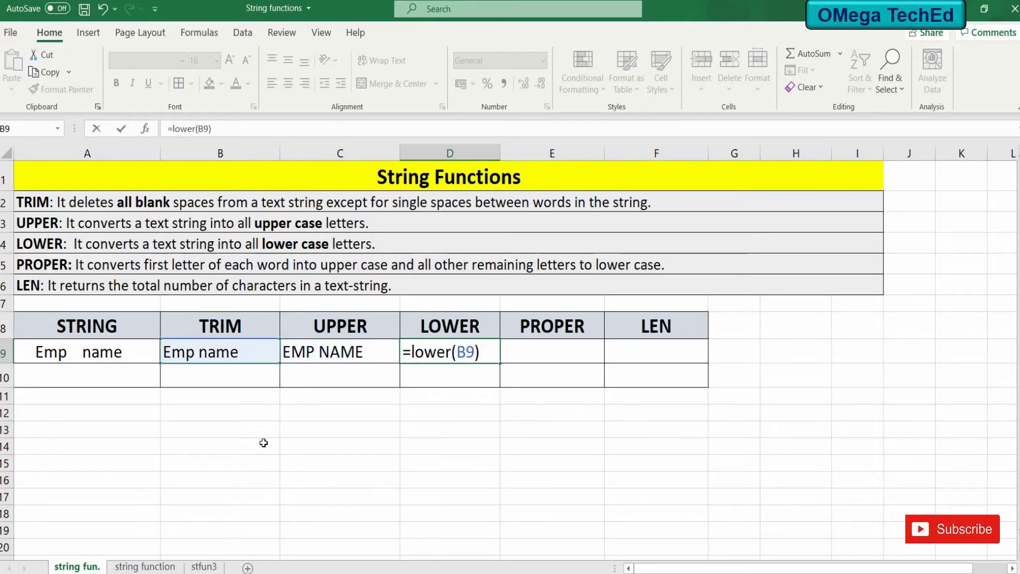
pyautogui.press('Return')
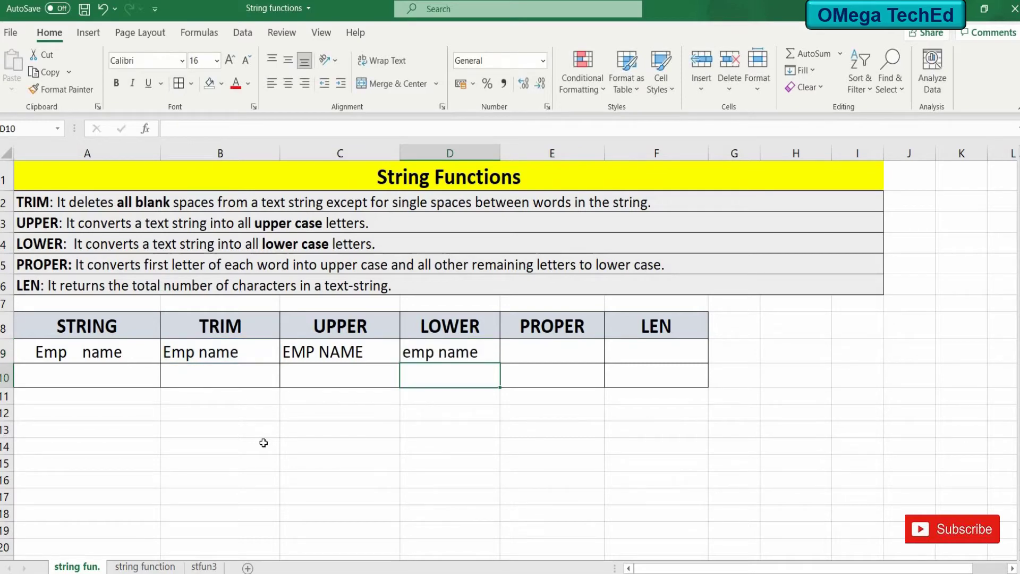
# - Enter the formula =proper(B9) in cell E9 to capitalize each word of the trimmed text
pyautogui.press('Right')
pyautogui.press('Up')
pyautogui.write('=')
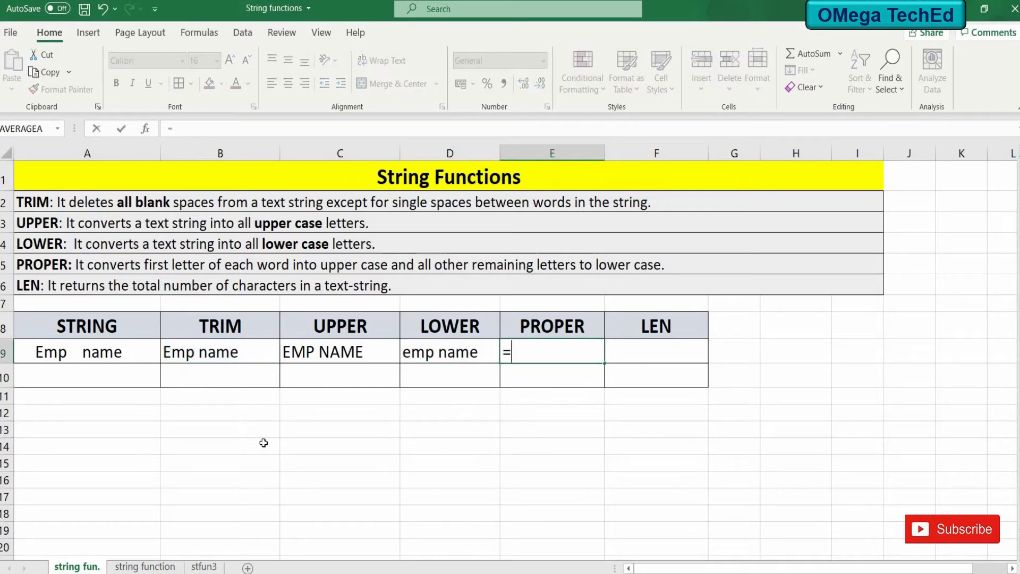
pyautogui.write('pro')
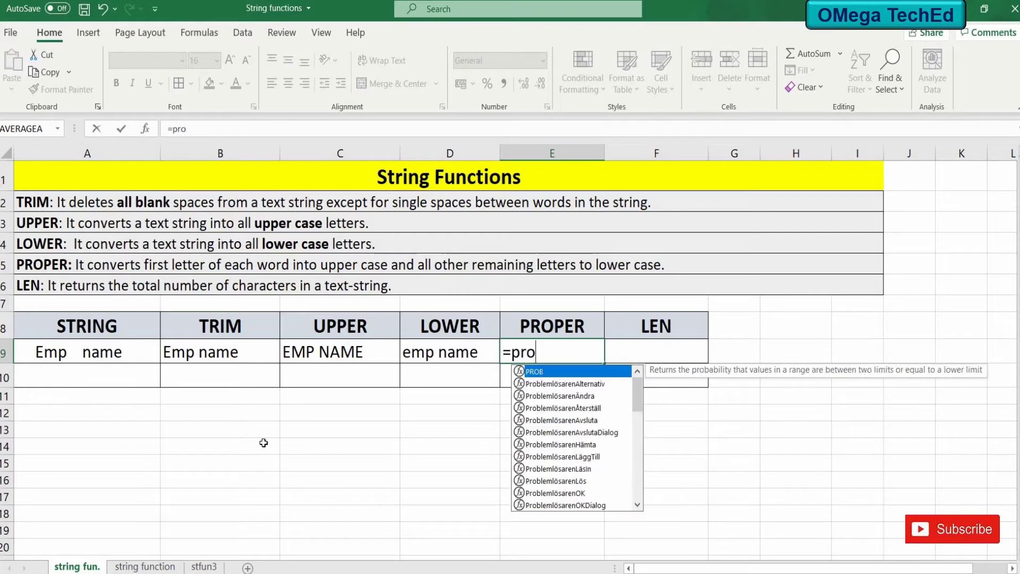
pyautogui.write('per')
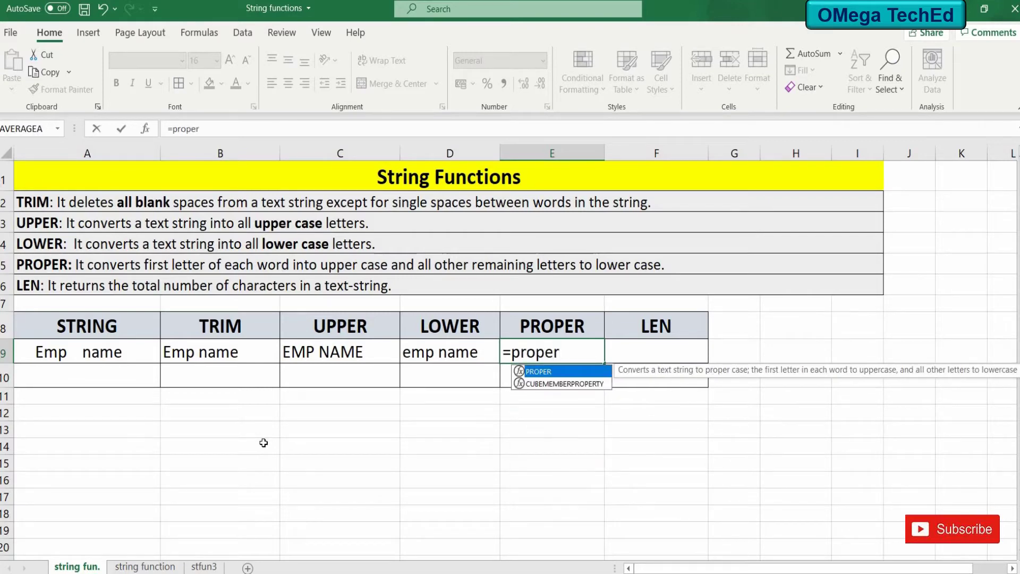
pyautogui.write('(')
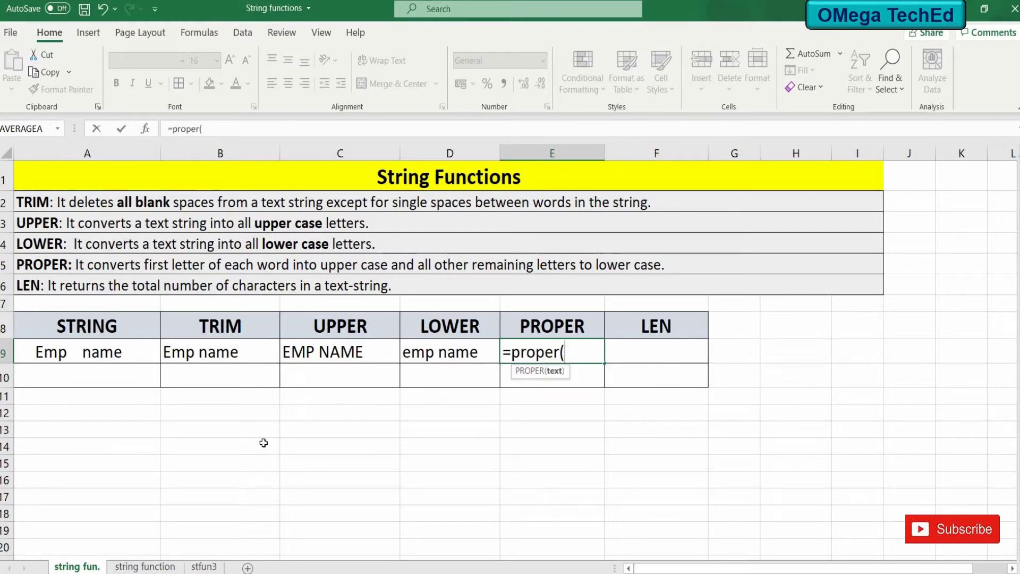
pyautogui.press('Left')
pyautogui.press('Left')
pyautogui.press('Left')
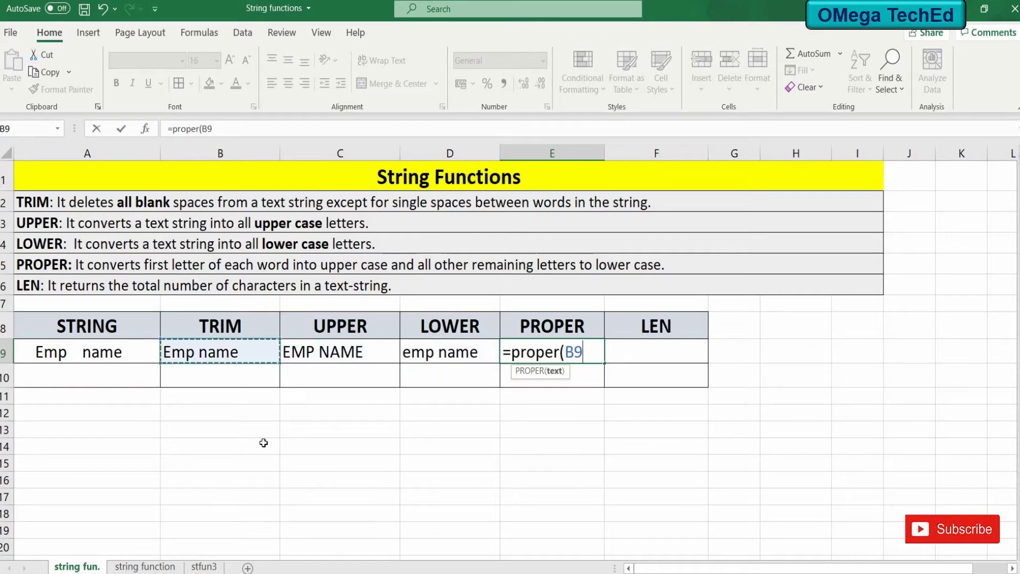
pyautogui.write(')')
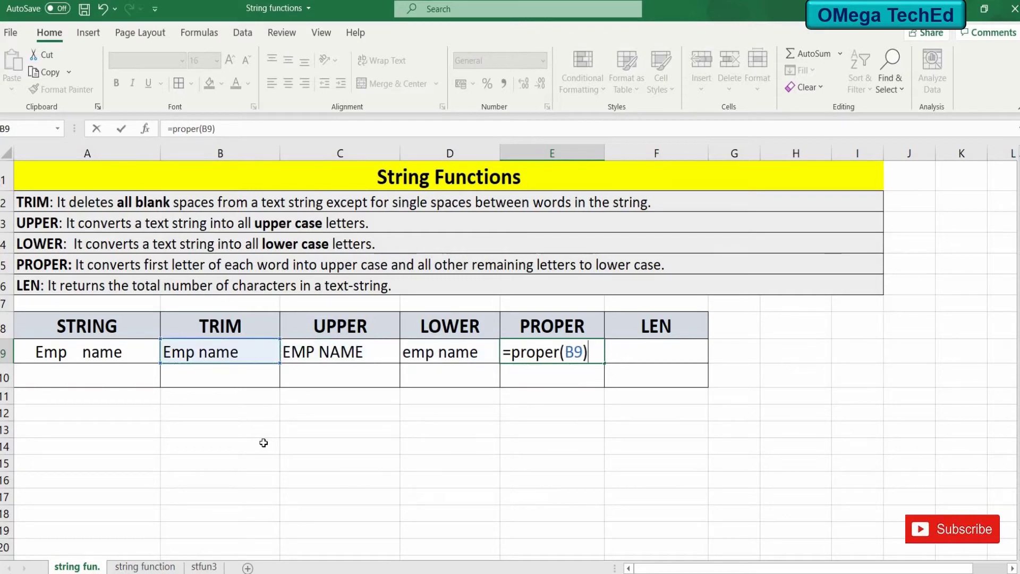
pyautogui.press('Return')
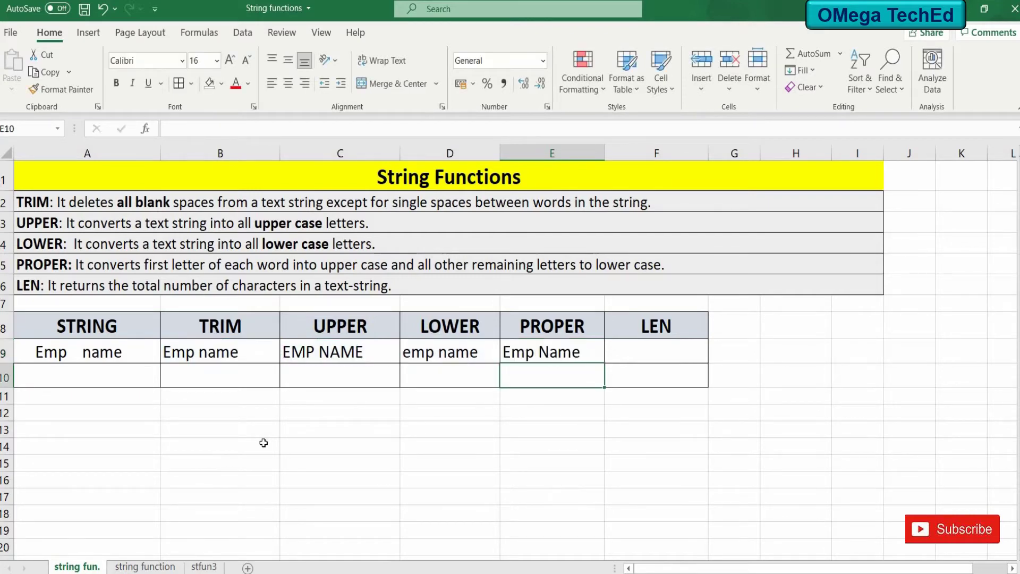
# - Enter the formula =len(B9) in cell F9 to count the characters of the trimmed text
pyautogui.press('Right')
pyautogui.press('Up')
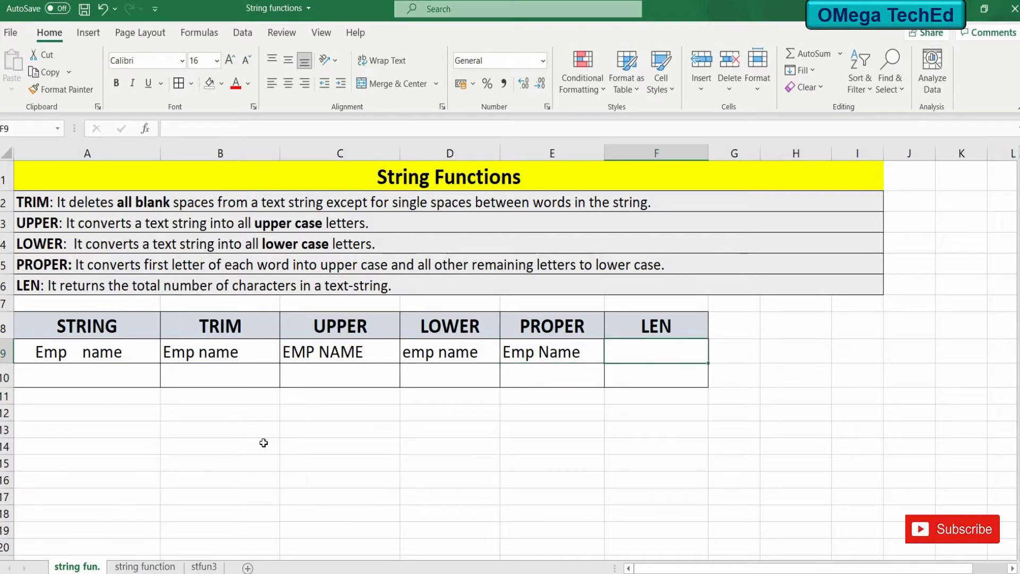
pyautogui.write('=len')
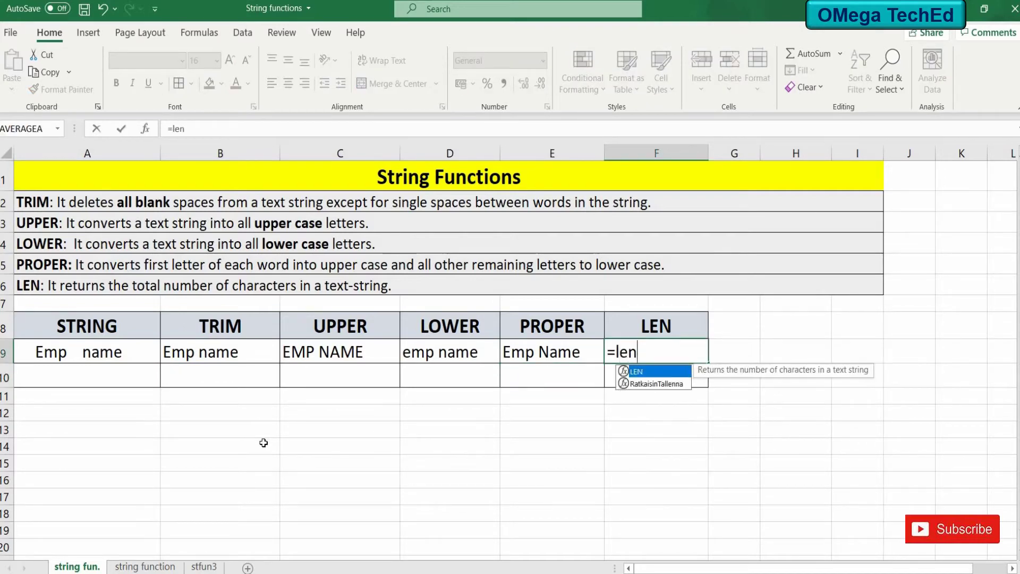
pyautogui.write('(')
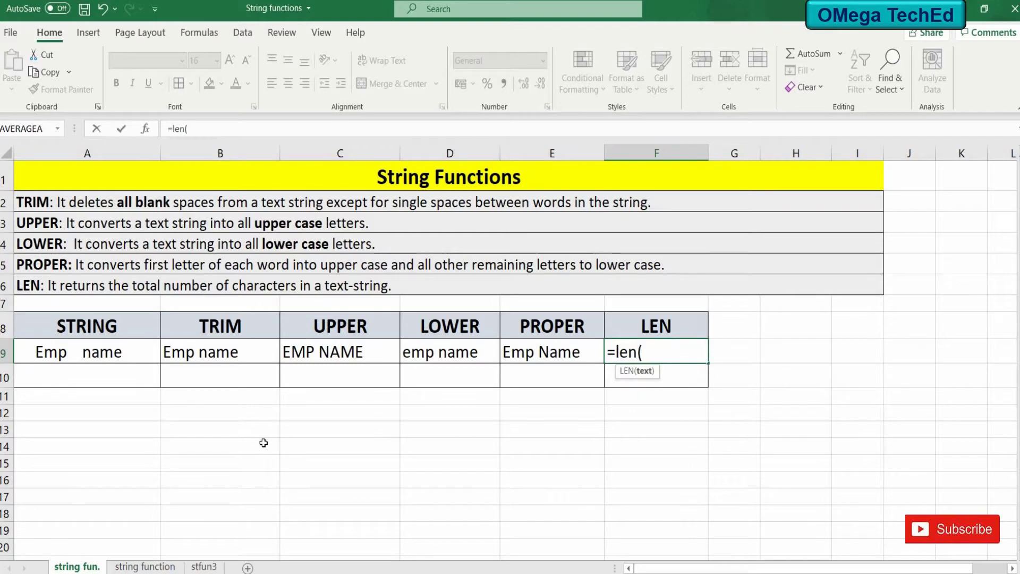
pyautogui.press('Left')
pyautogui.press('Left')
pyautogui.press('Left')
pyautogui.press('Left')
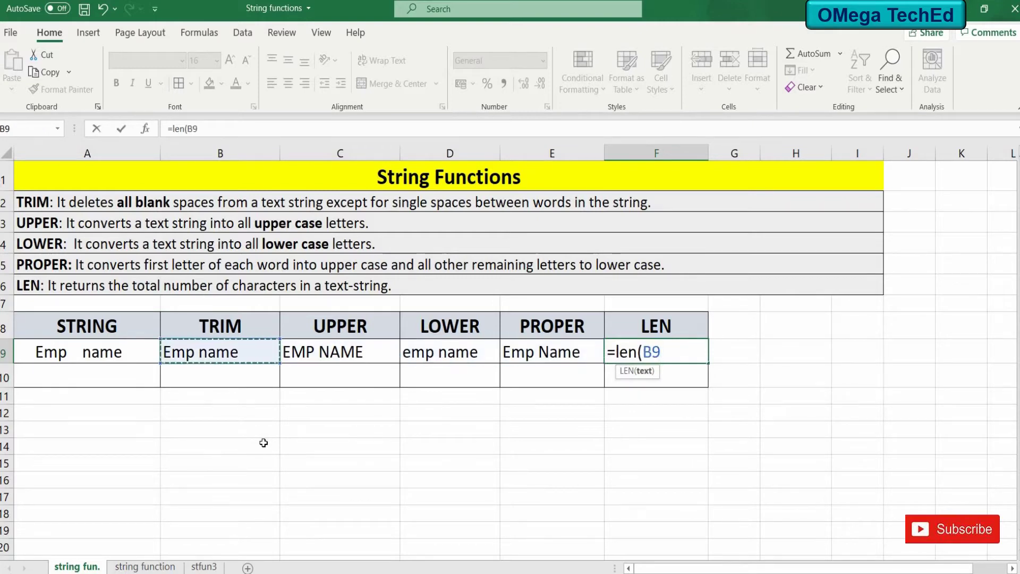
pyautogui.write(')')
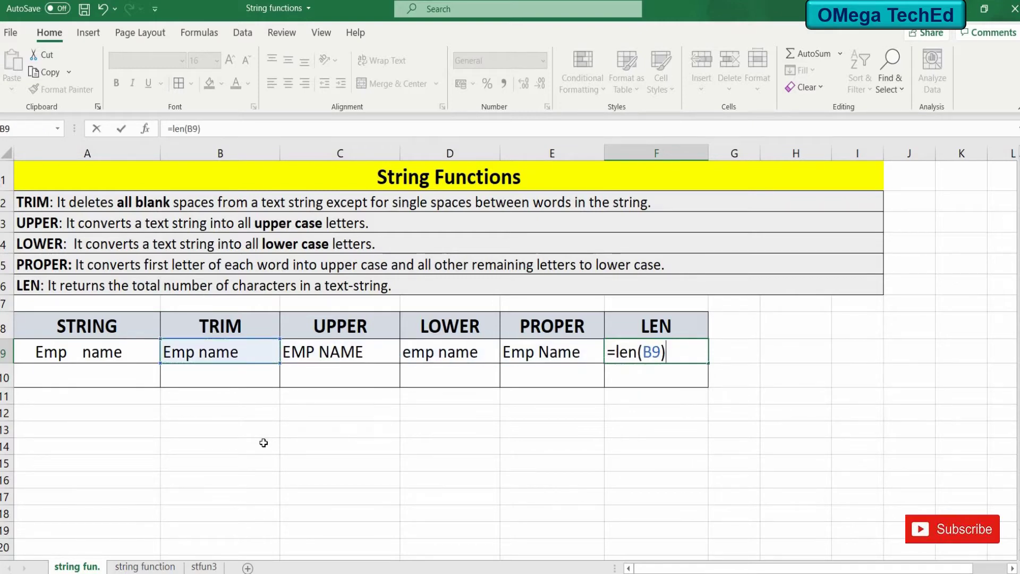
pyautogui.press('Return')
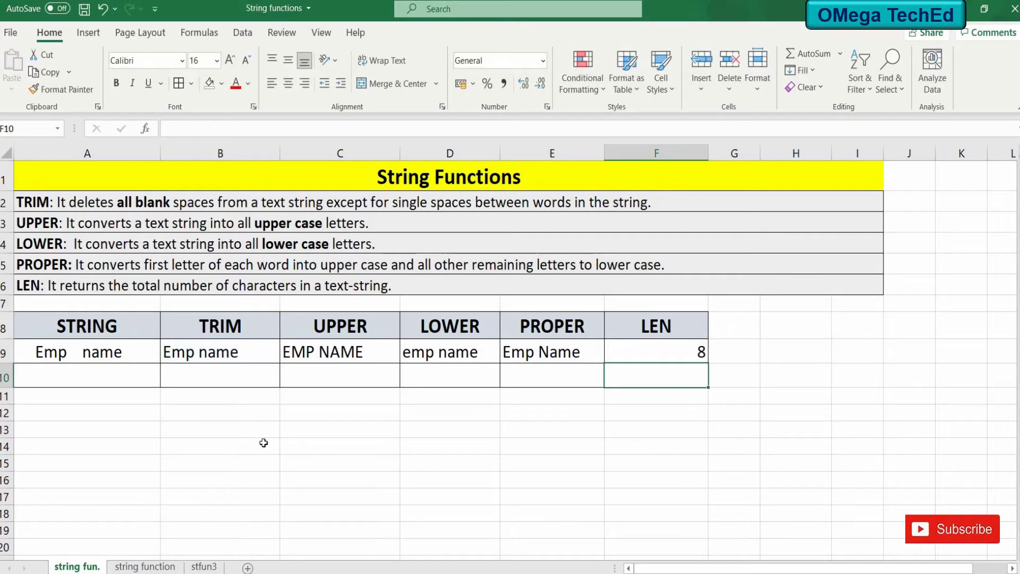
# - Enter a sample full name in cell A10, with several spaces between the first and last name
pyautogui.press('Left')
pyautogui.press('Left')
pyautogui.press('Left')
pyautogui.press('Left')
pyautogui.press('Left')
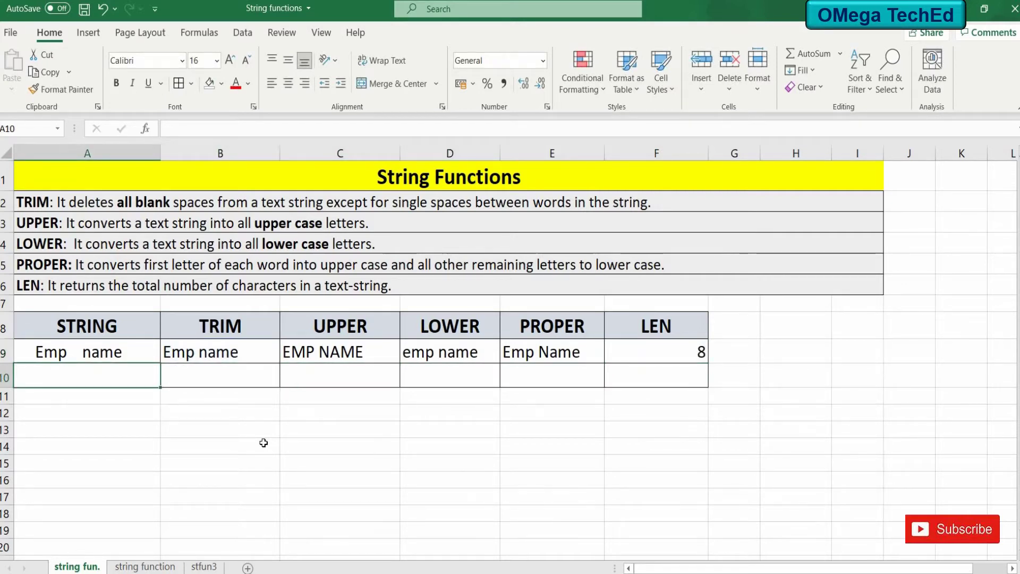
pyautogui.write('Ram')
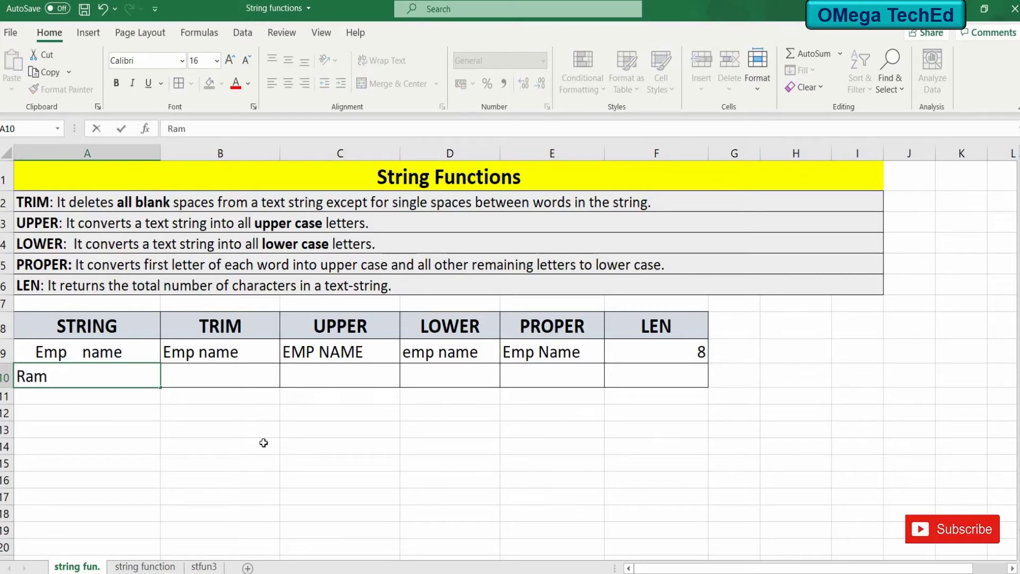
pyautogui.write('esh    Pa')
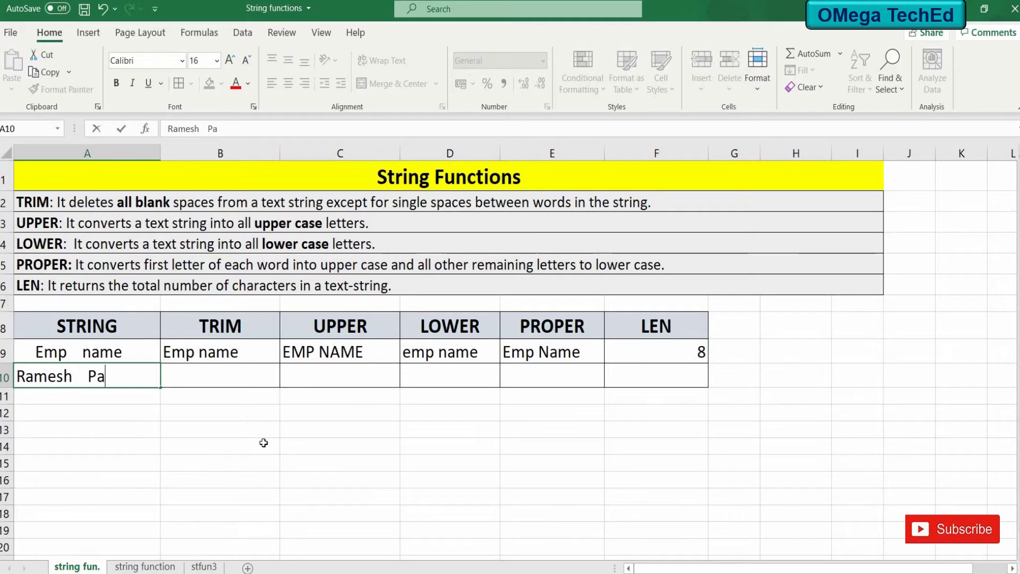
pyautogui.write('ul')
pyautogui.press('Tab')
# - Fill the TRIM, UPPER, LOWER, PROPER and LEN formulas in B9:F9 down to row 10
pyautogui.press('Up')
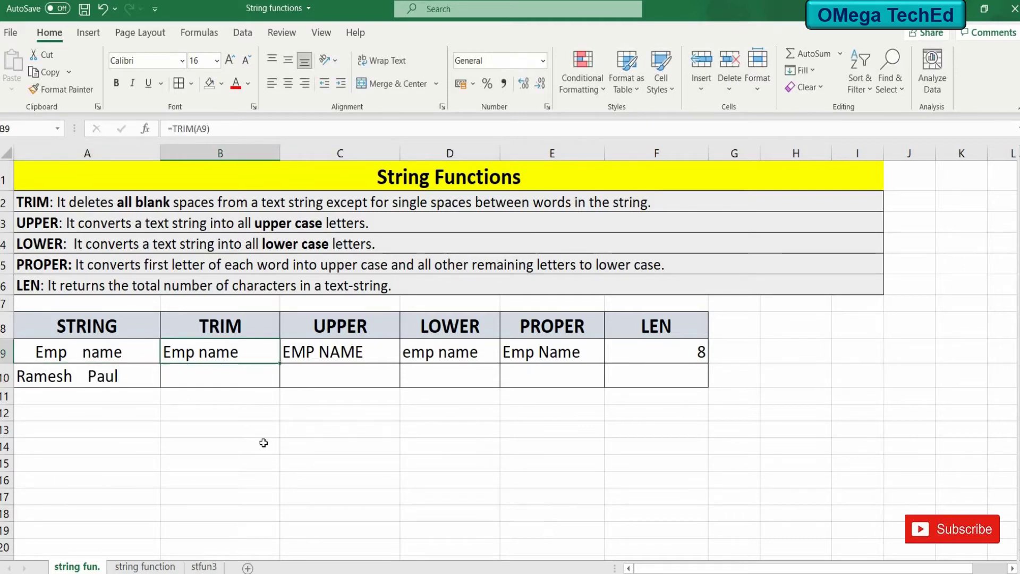
pyautogui.moveTo(279, 364); pyautogui.dragTo(278, 381)
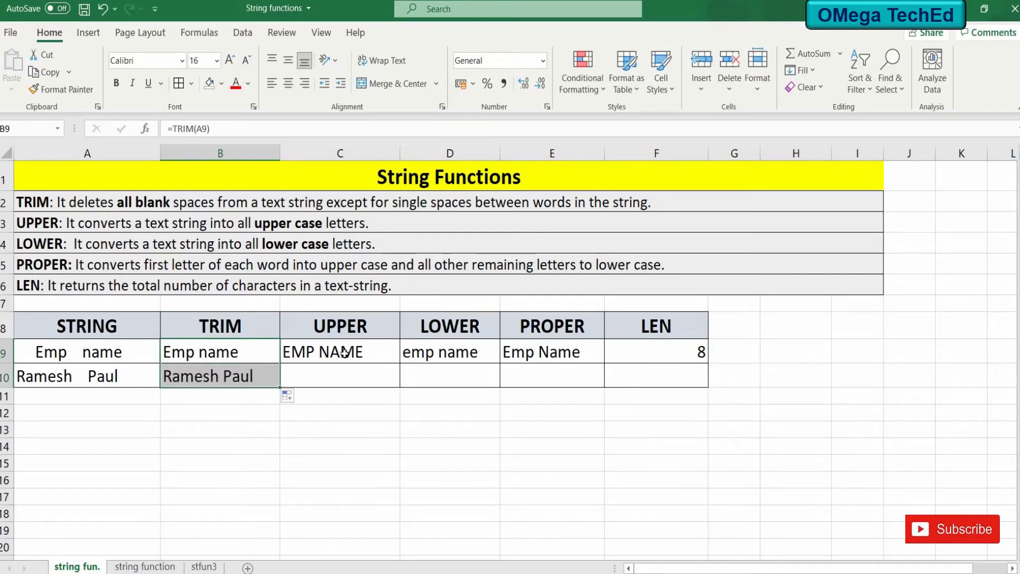
pyautogui.click(383, 361)
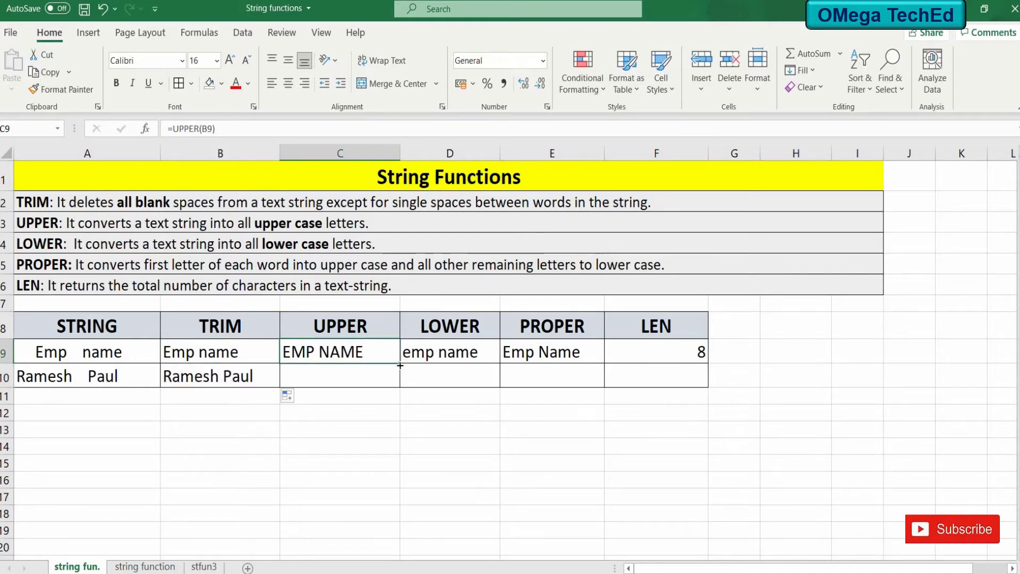
pyautogui.moveTo(403, 364); pyautogui.dragTo(400, 389)
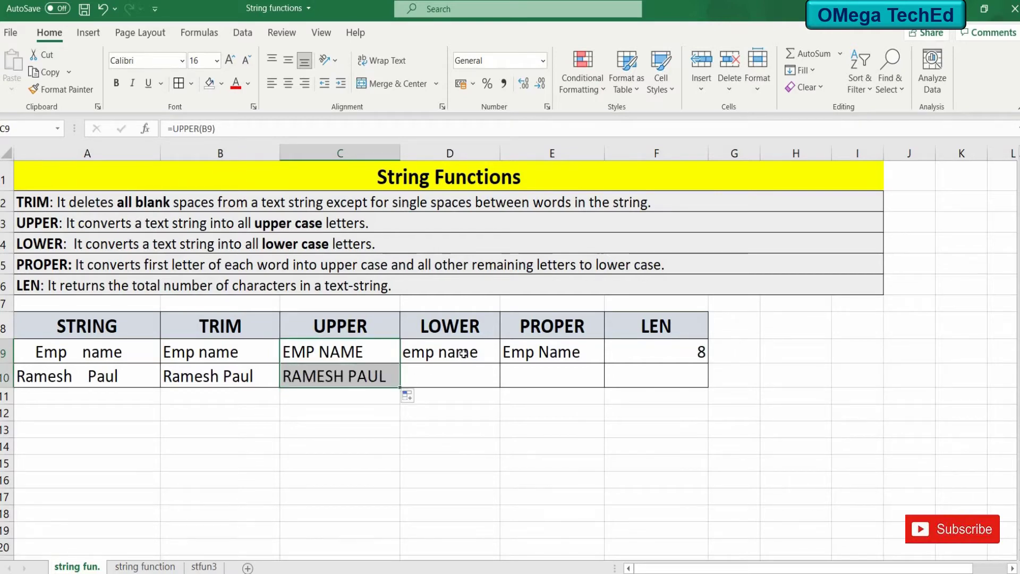
pyautogui.click(480, 360)
pyautogui.moveTo(501, 375); pyautogui.dragTo(503, 394)
pyautogui.click(599, 365)
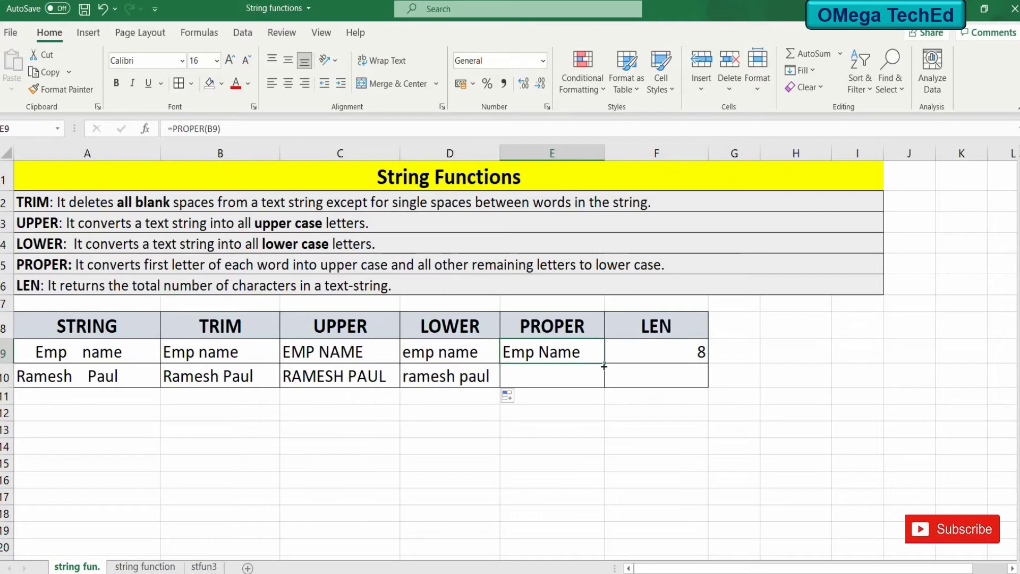
pyautogui.moveTo(604, 366); pyautogui.dragTo(607, 385)
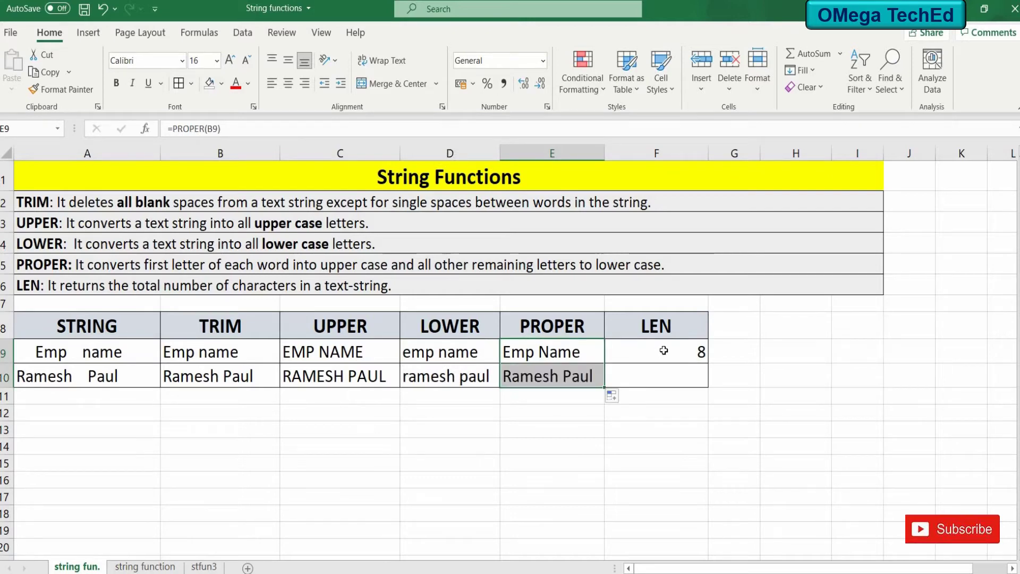
pyautogui.press('Right')
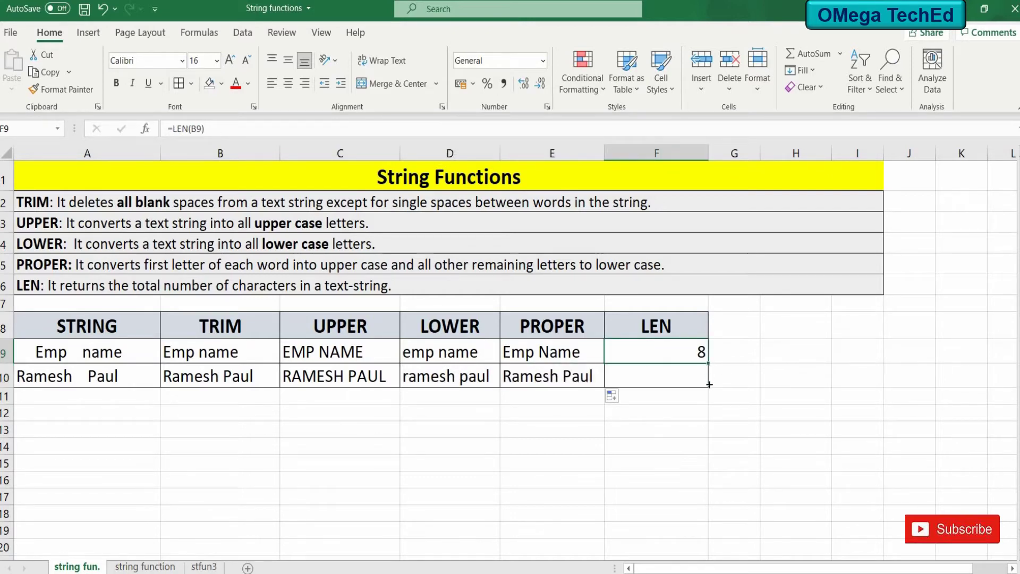
pyautogui.moveTo(708, 363); pyautogui.dragTo(710, 385)
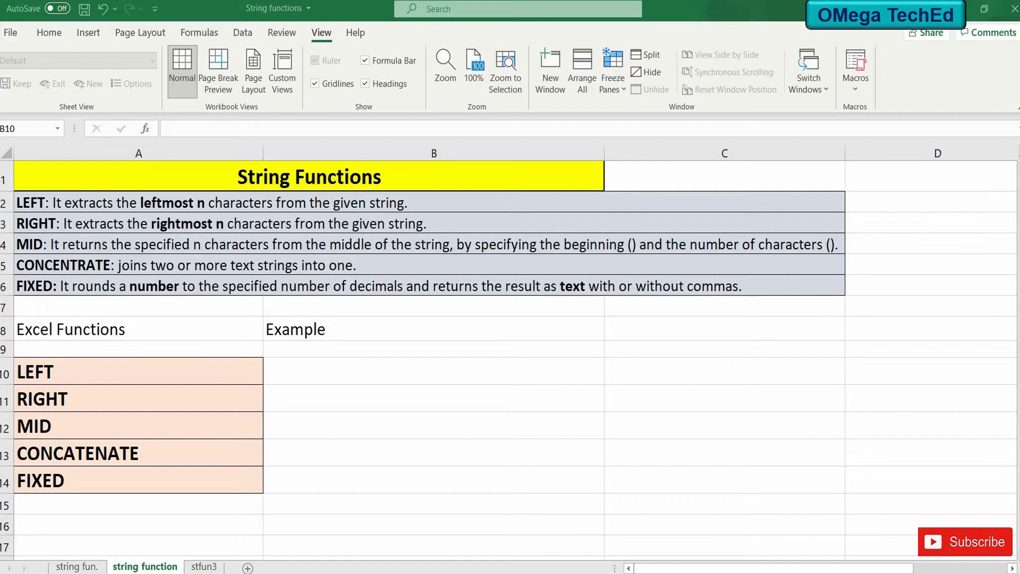
# - Enter the formula =left(A8) in cell B10 of the string function sheet, without a character count
pyautogui.click(391, 375)
pyautogui.write('=left')
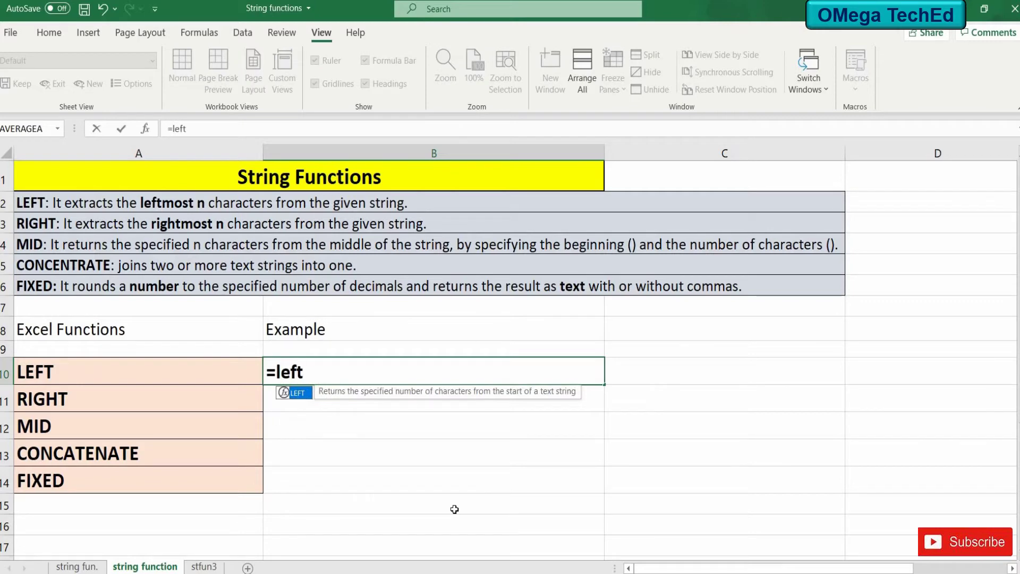
pyautogui.write('(')
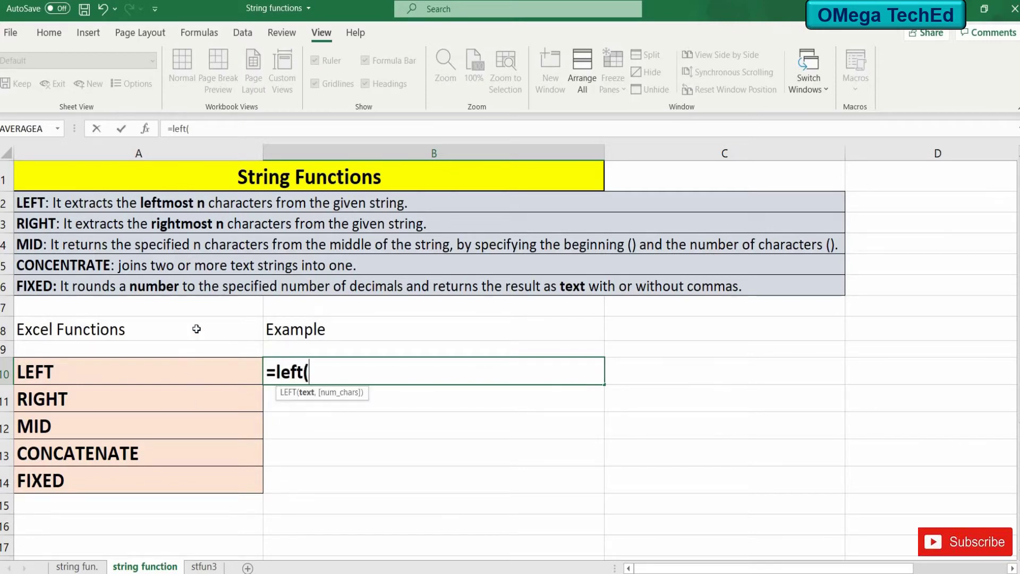
pyautogui.click(197, 329)
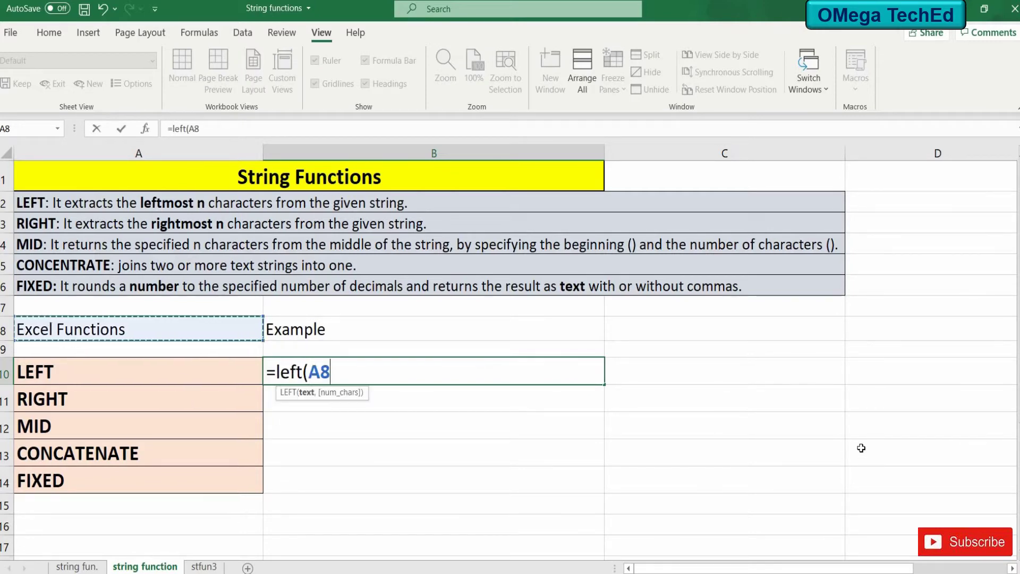
pyautogui.write(')')
pyautogui.press('Return')
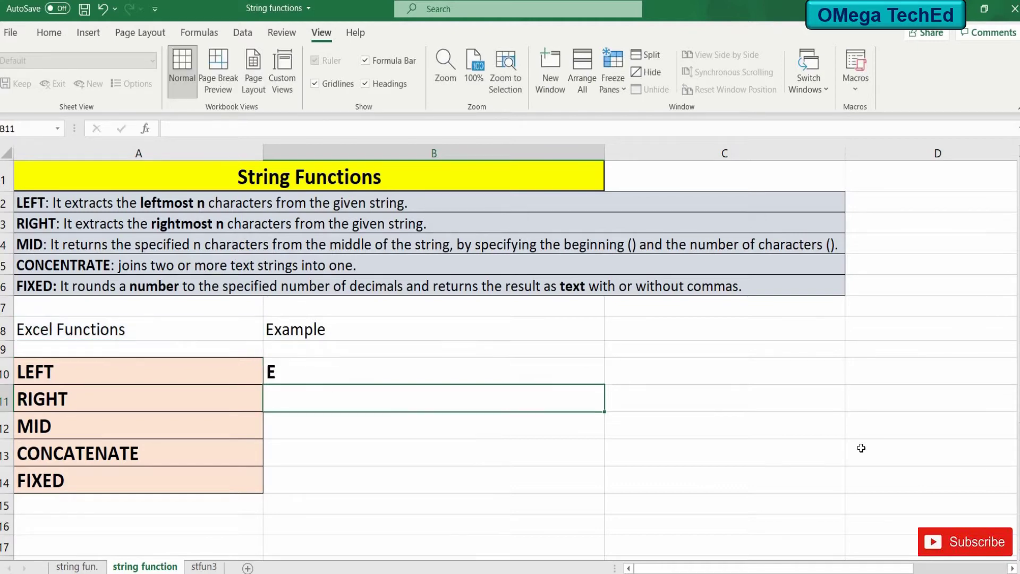
# - Replace the formula in cell B10 with =left(A8,3) to extract the first three characters of A8
pyautogui.press('Up')
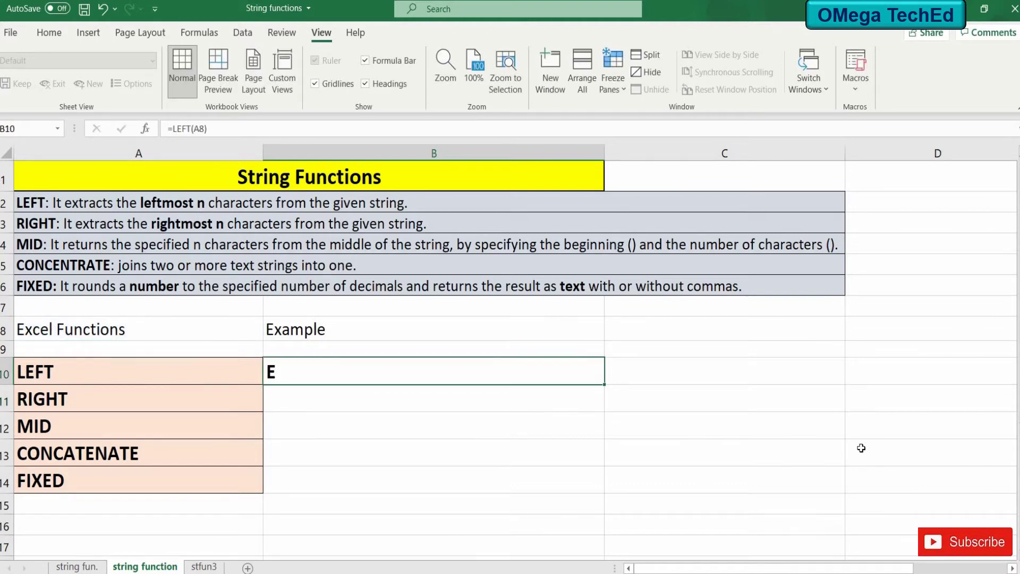
pyautogui.write('=left')
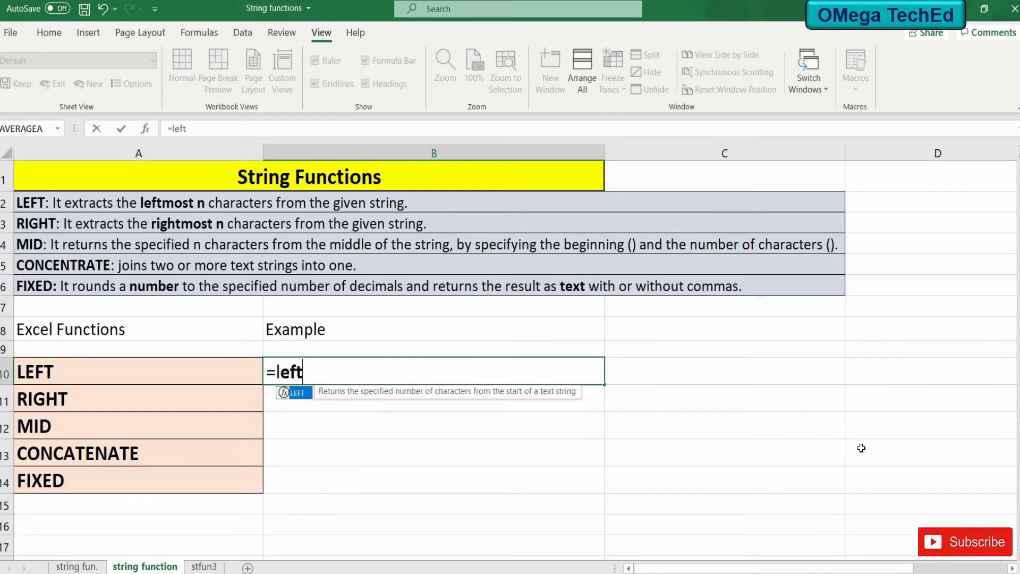
pyautogui.write('(')
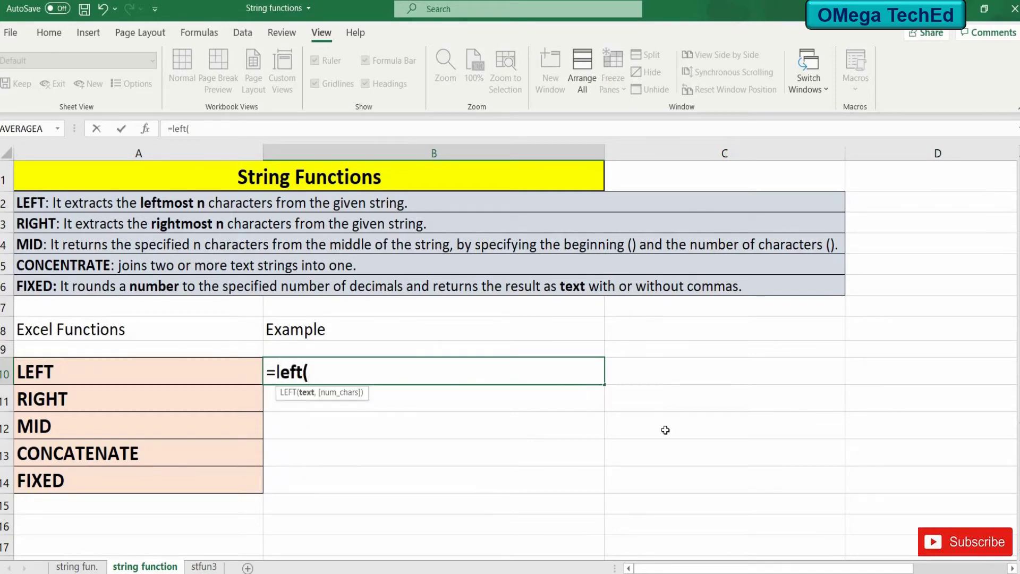
pyautogui.click(125, 337)
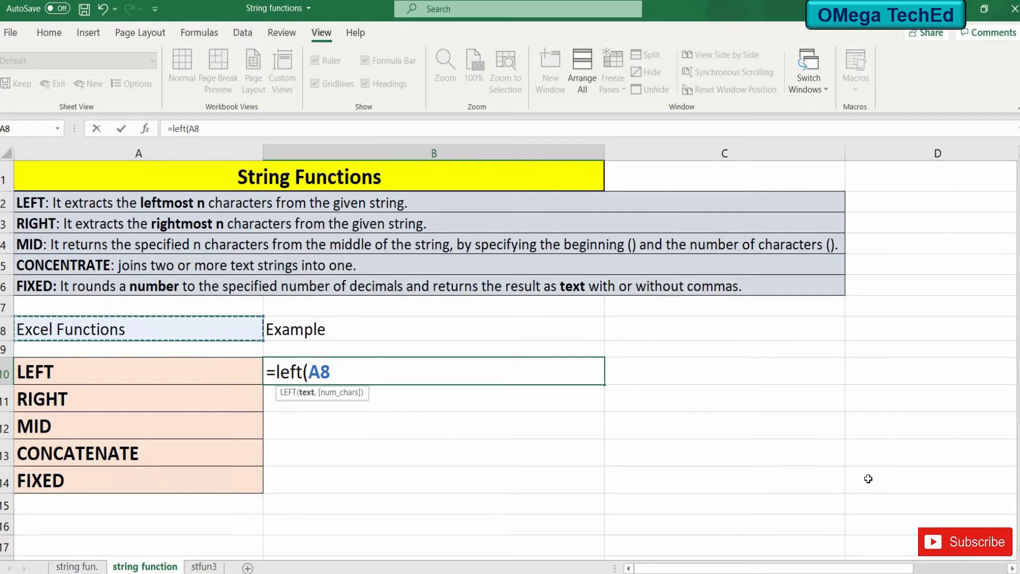
pyautogui.write(',')
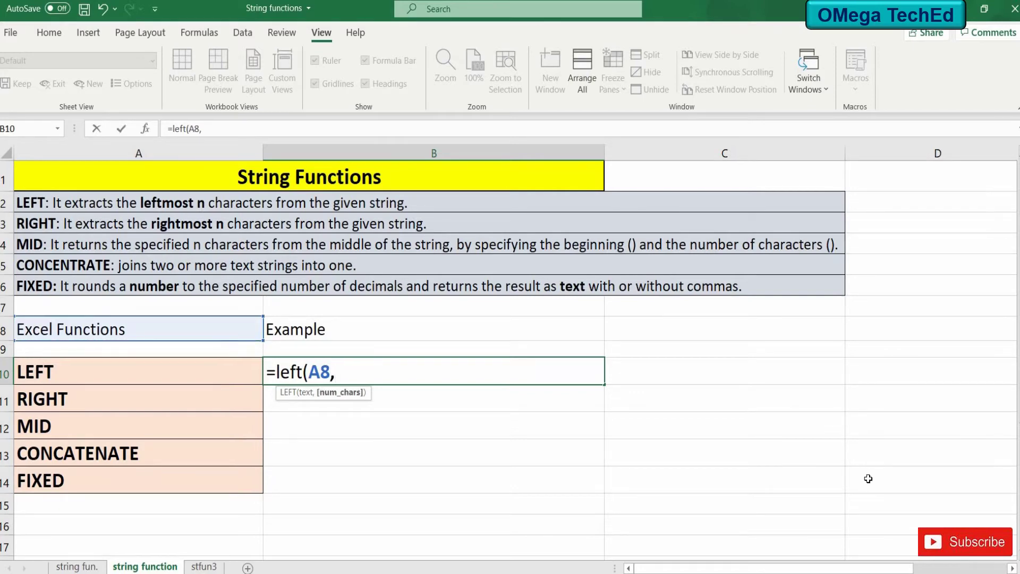
pyautogui.write('3)')
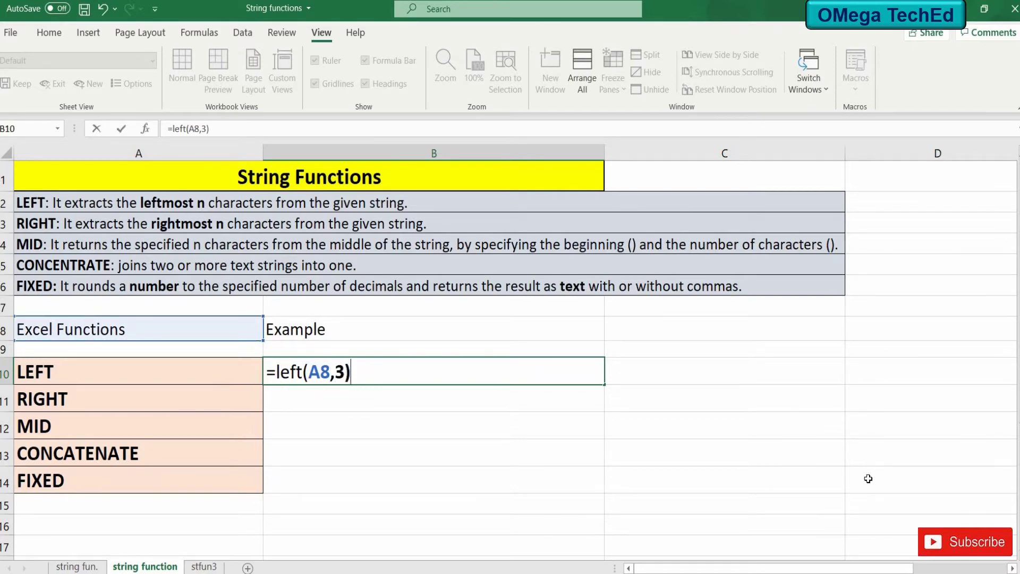
pyautogui.press('Return')
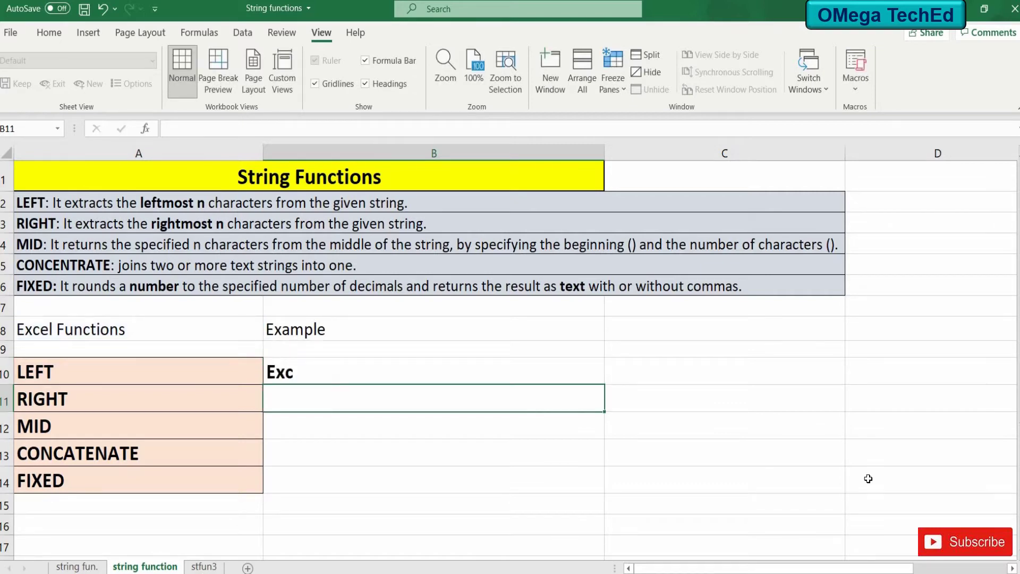
# - Enter the formula =right(A8) in cell B11, without a character count
pyautogui.write('=ri')
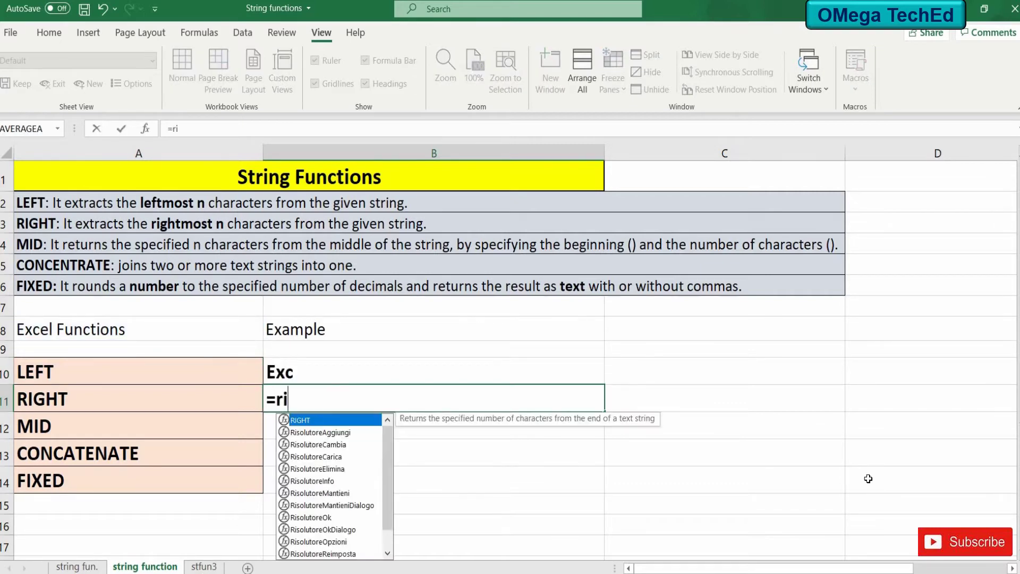
pyautogui.write('ght')
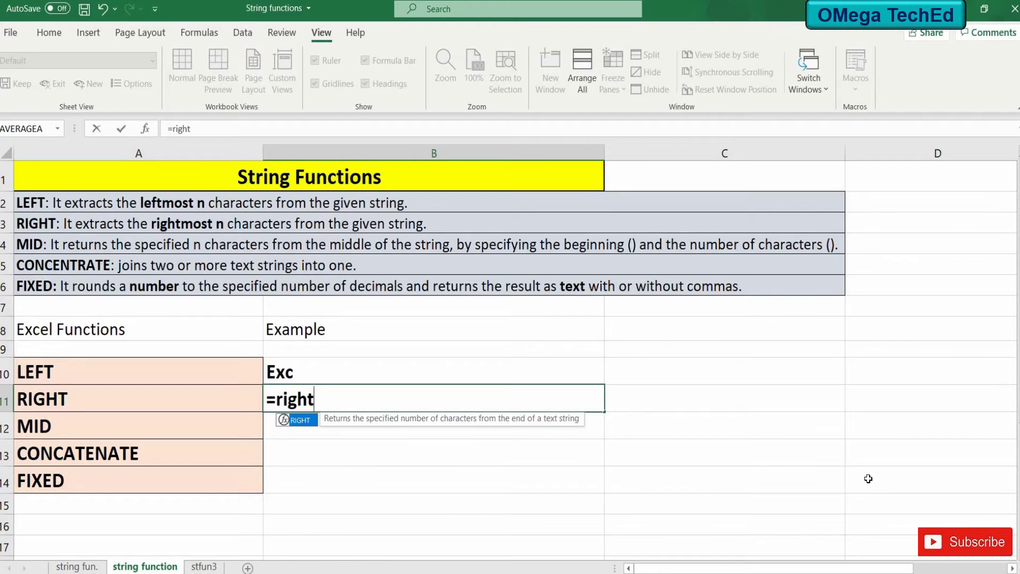
pyautogui.write('(')
pyautogui.press('Up')
pyautogui.press('Up')
pyautogui.press('Up')
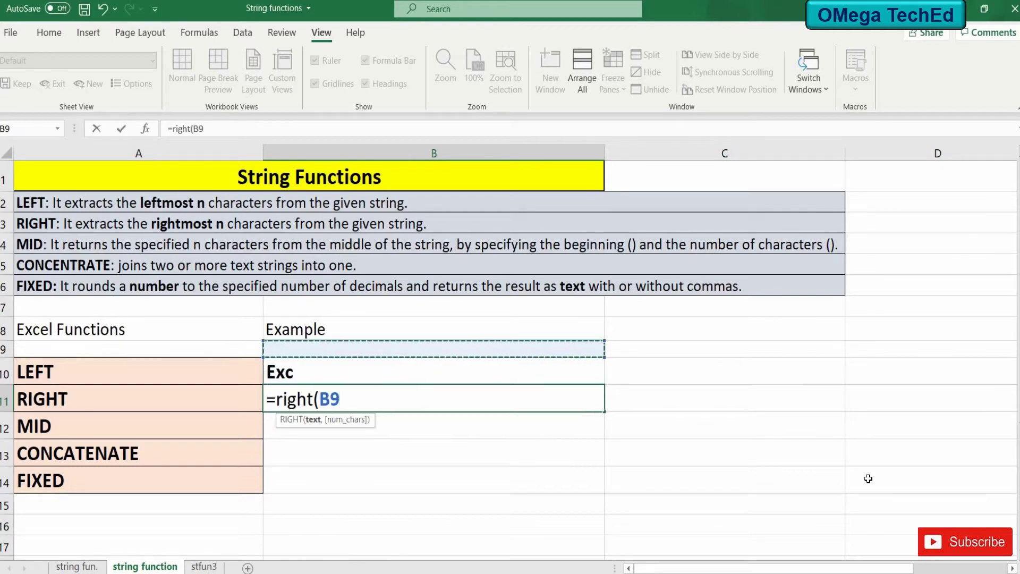
pyautogui.press('Left')
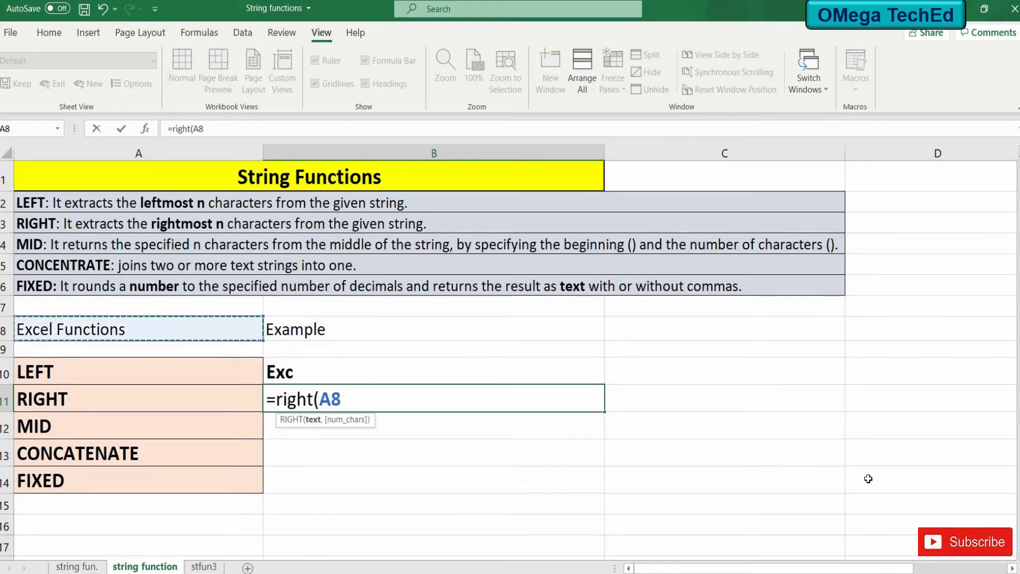
pyautogui.write(')')
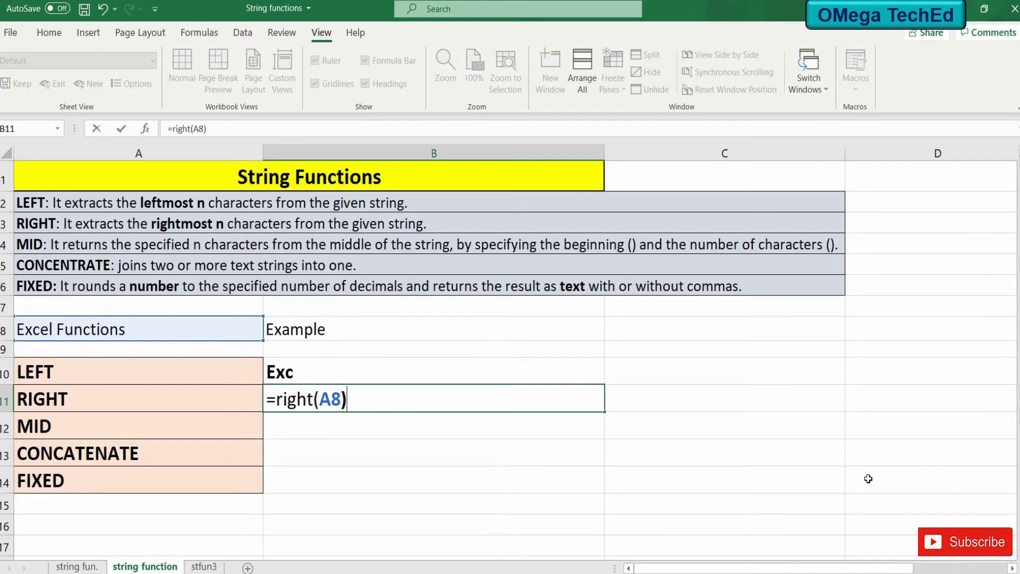
pyautogui.press('Return')
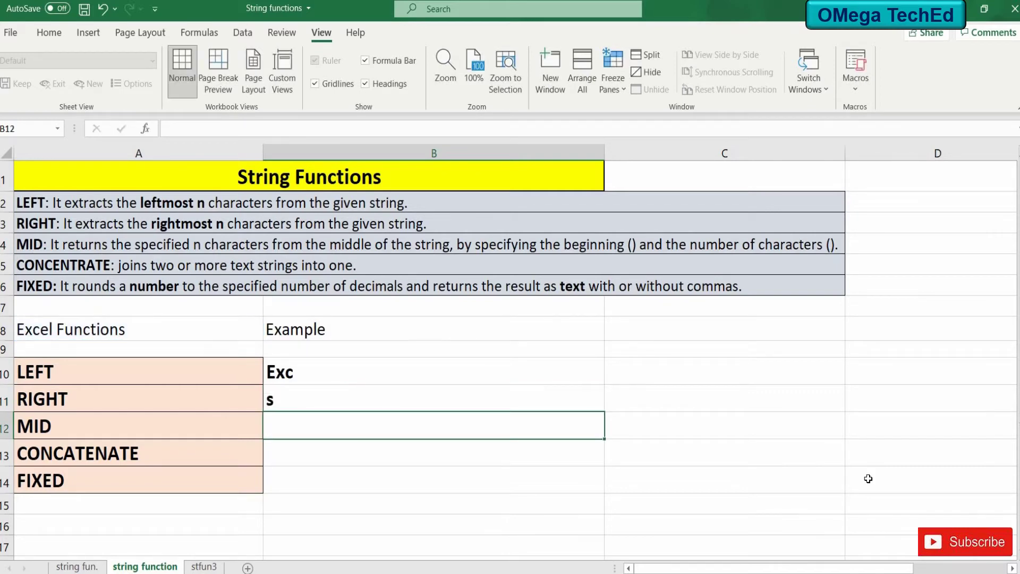
# - Replace the formula in cell B11 with =right(A8,4) to extract the last four characters of A8
pyautogui.press('Up')
pyautogui.write('=')
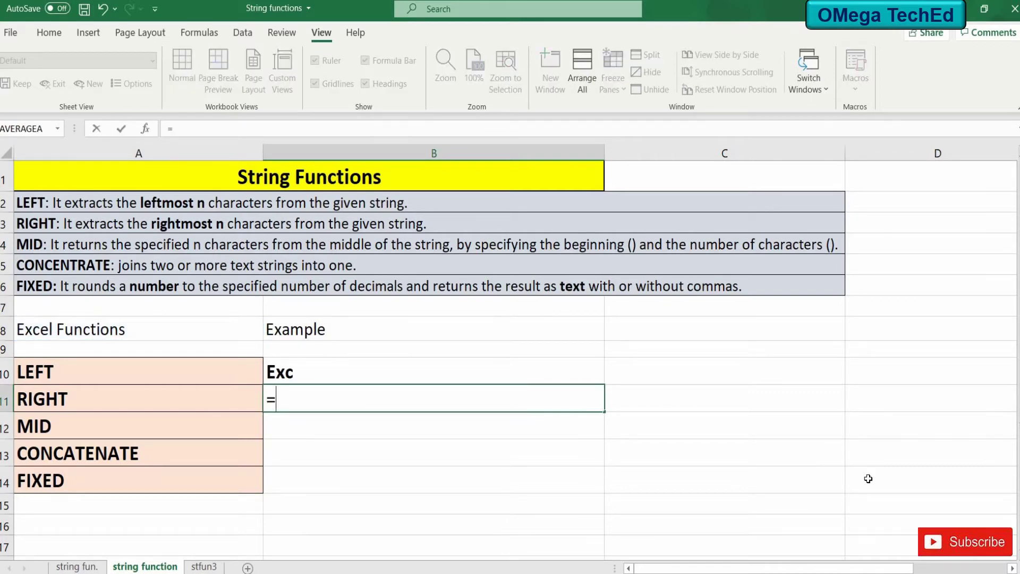
pyautogui.write('right(')
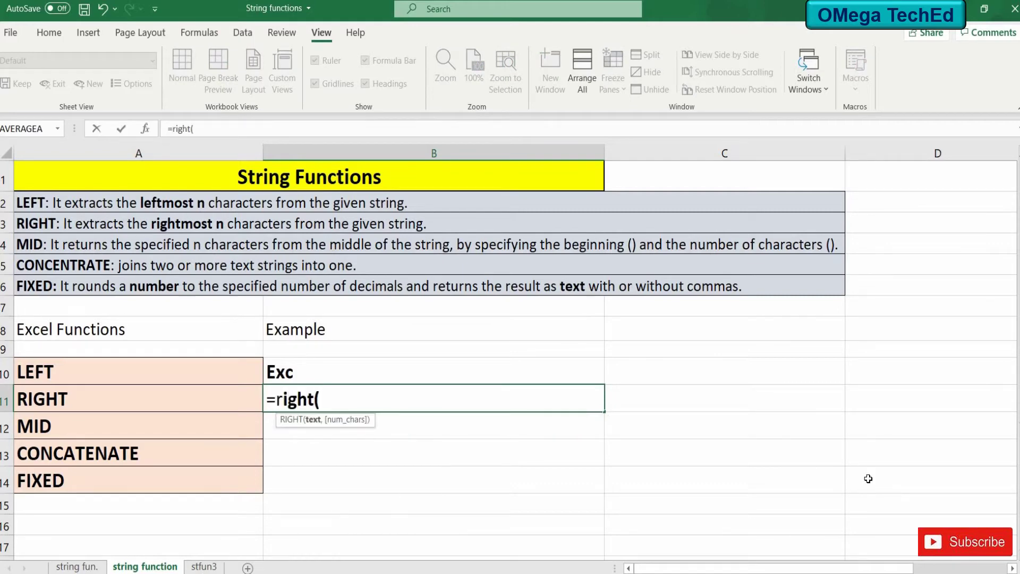
pyautogui.press('Up')
pyautogui.press('Up')
pyautogui.press('Up')
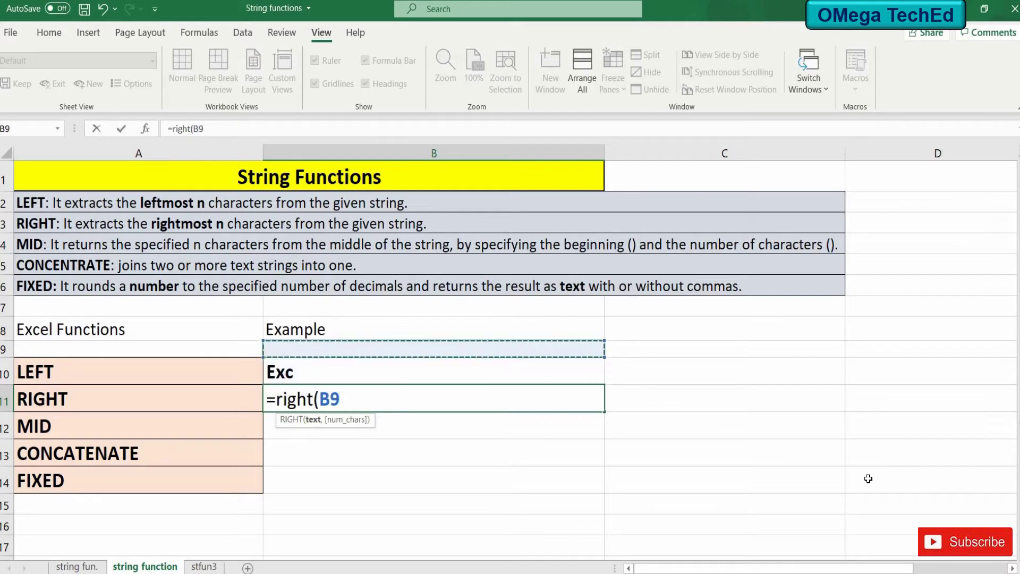
pyautogui.press('Left')
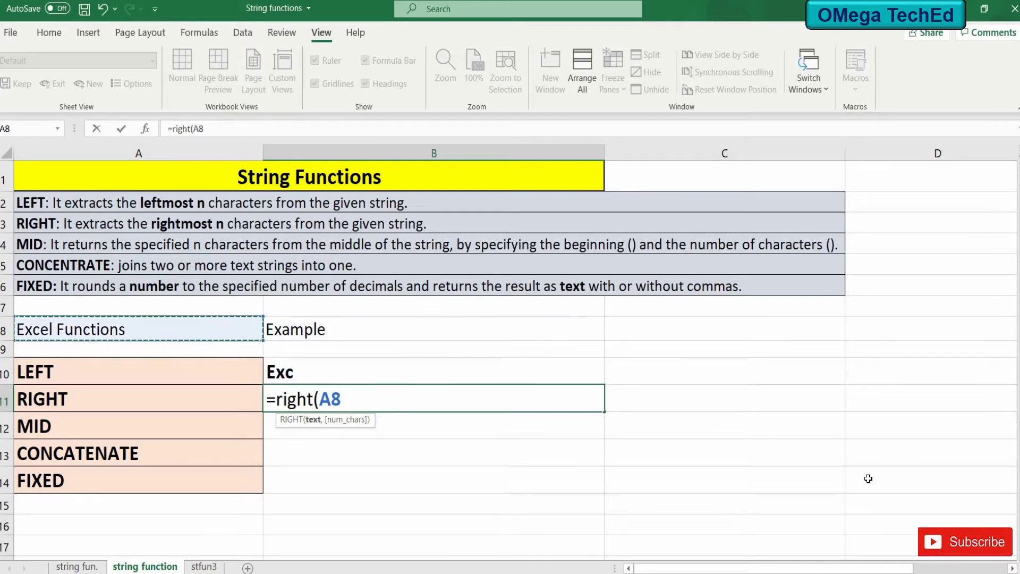
pyautogui.write(',')
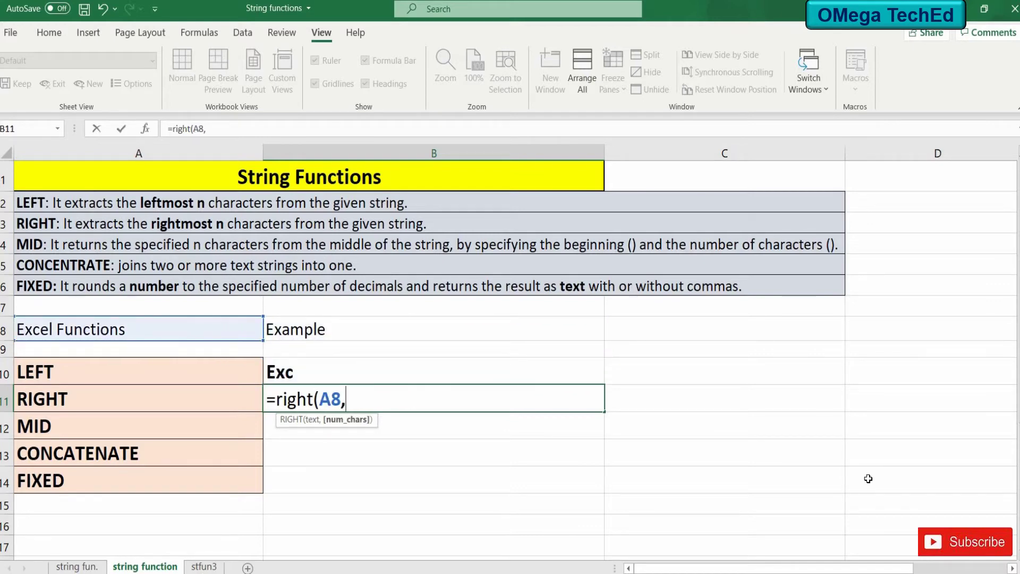
pyautogui.write('4)')
pyautogui.press('Return')
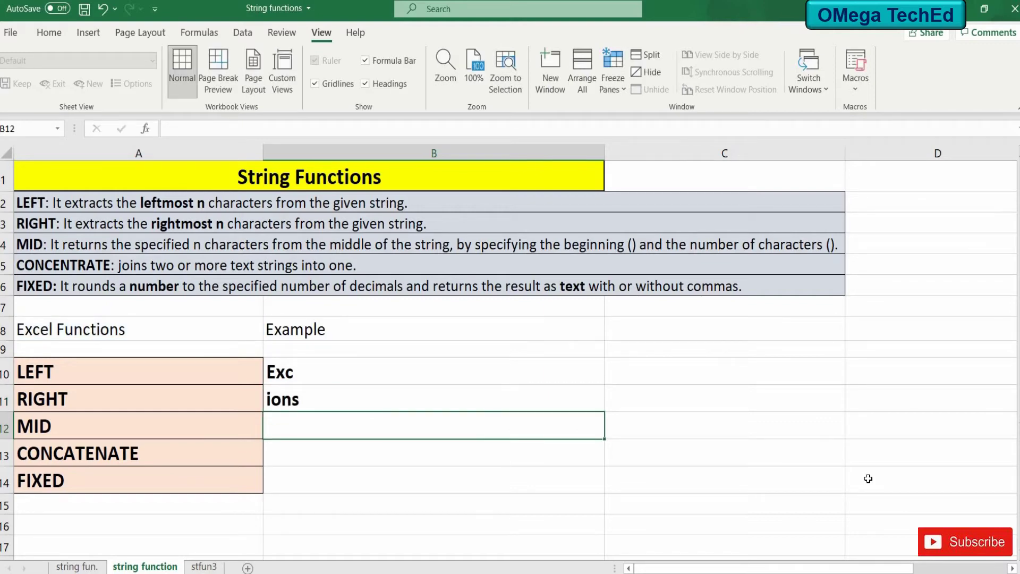
# - Enter the formula =mid(A8,3,7) in cell B12 to extract seven characters of A8 starting at the third
pyautogui.write('=mid')
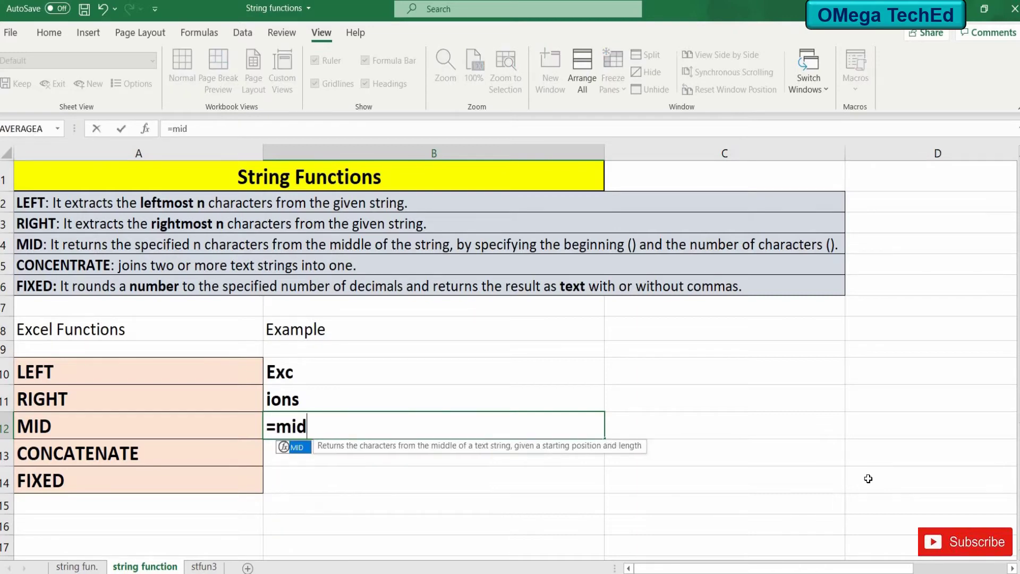
pyautogui.write('(')
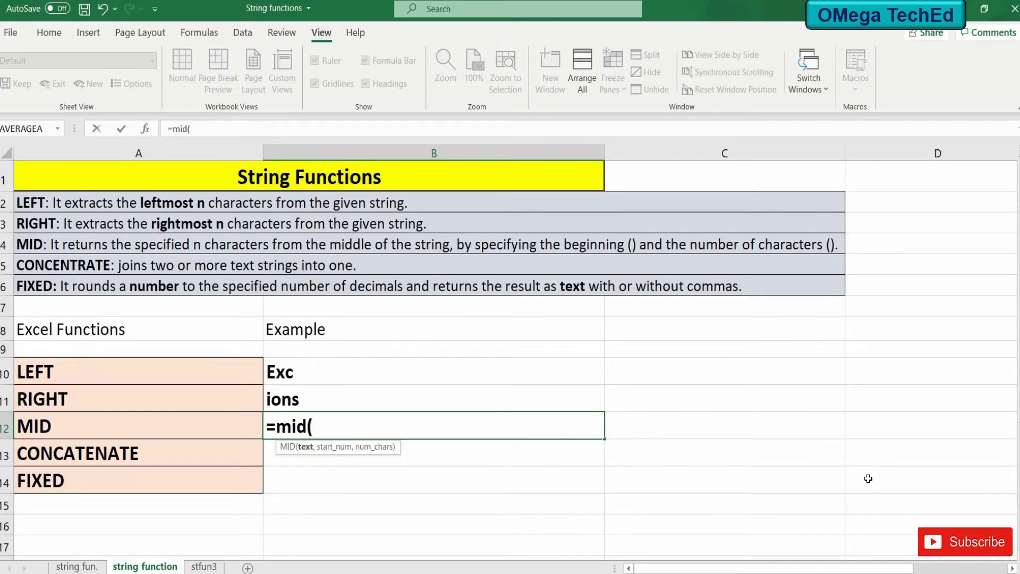
pyautogui.press('Up')
pyautogui.press('Up')
pyautogui.press('Up')
pyautogui.press('Up')
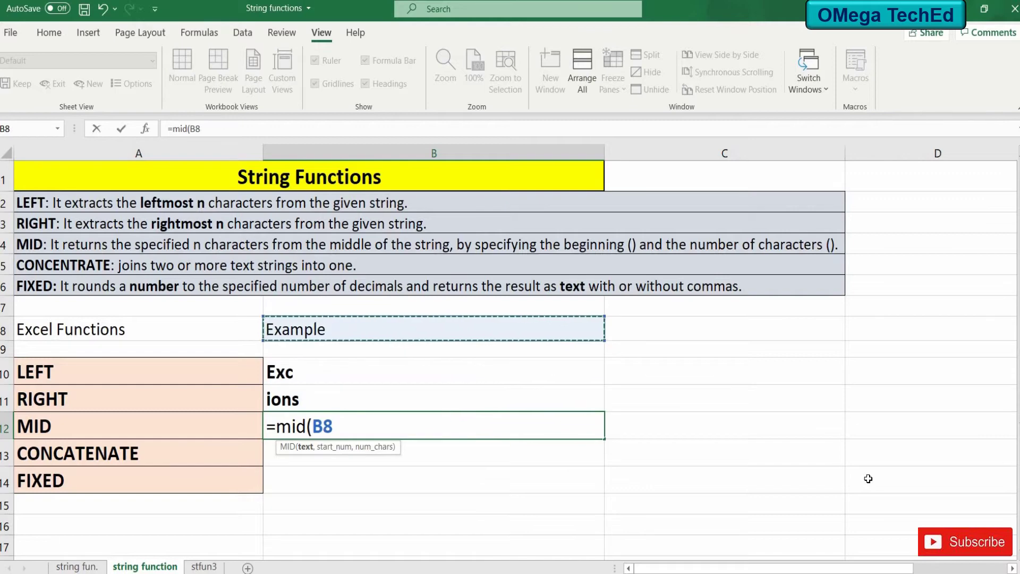
pyautogui.press('Left')
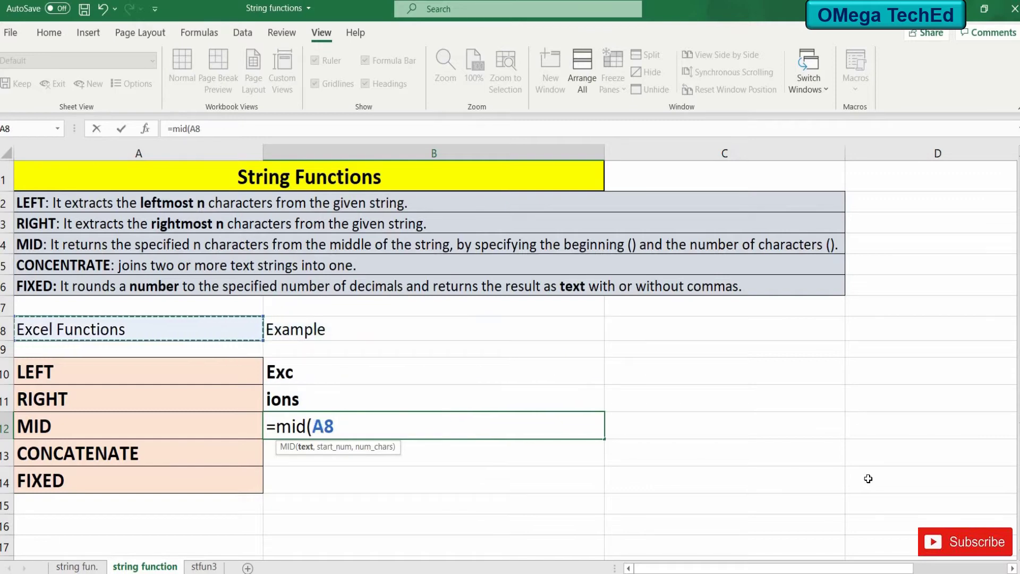
pyautogui.write(',')
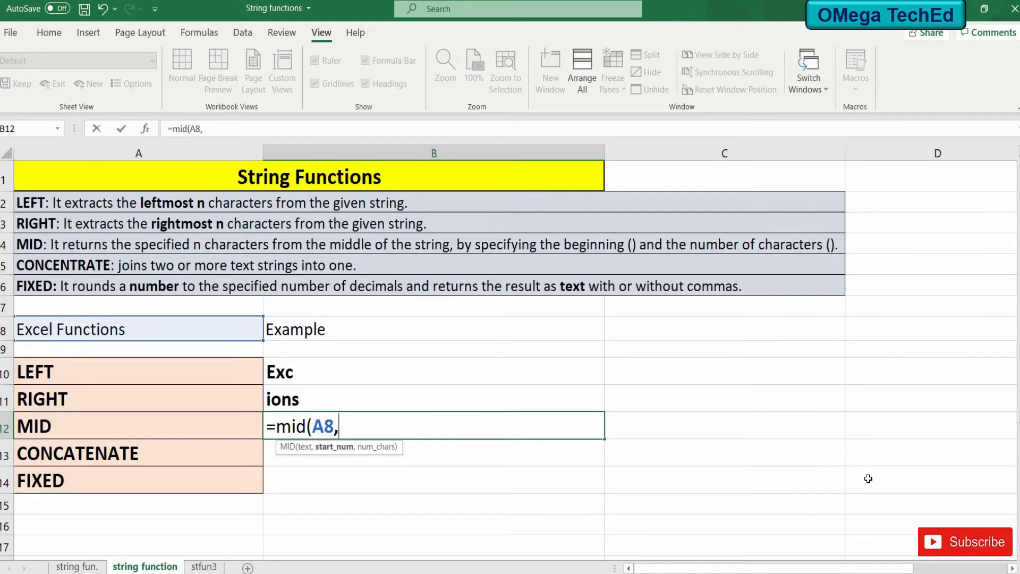
pyautogui.write('3,')
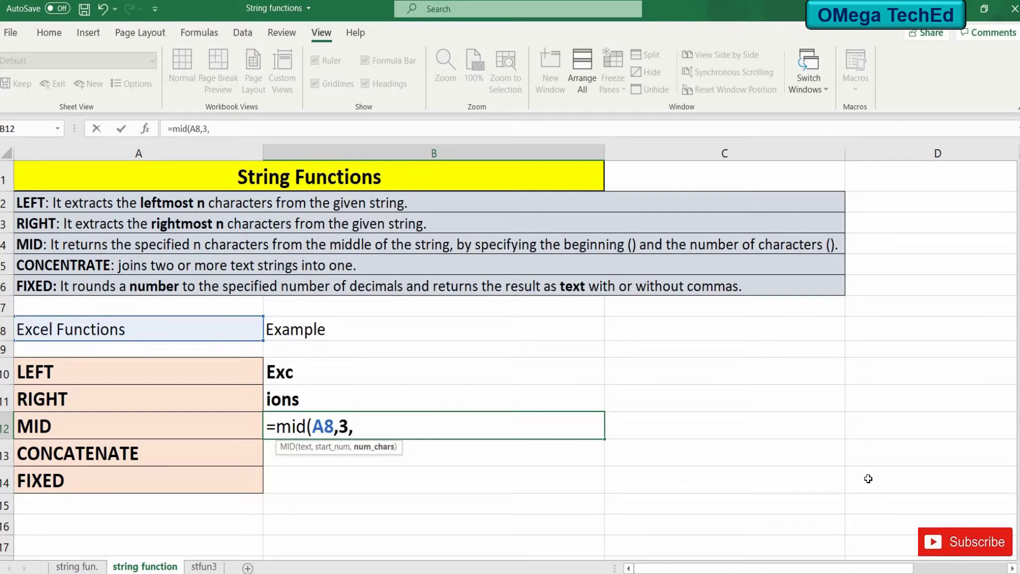
pyautogui.write('7)')
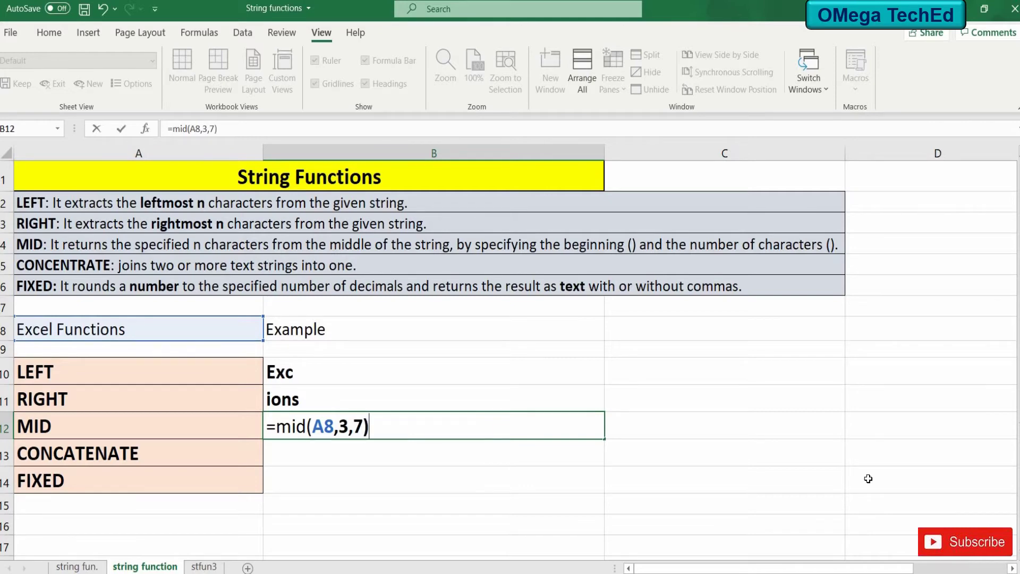
pyautogui.press('Return')
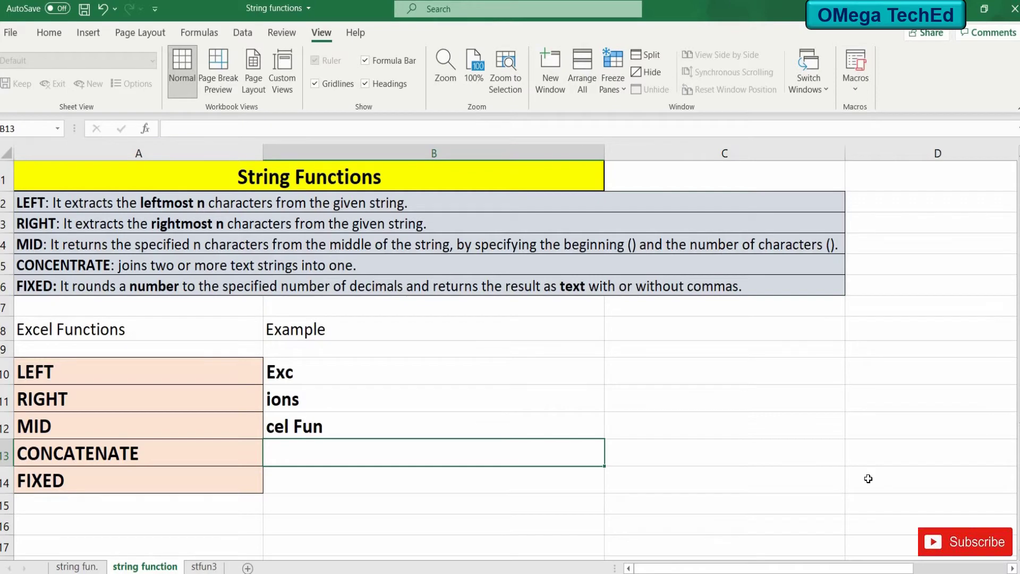
# - Enter the formula =concatenate(A8,B8) in cell B13 to join the two texts without a separator
pyautogui.write('=conca')
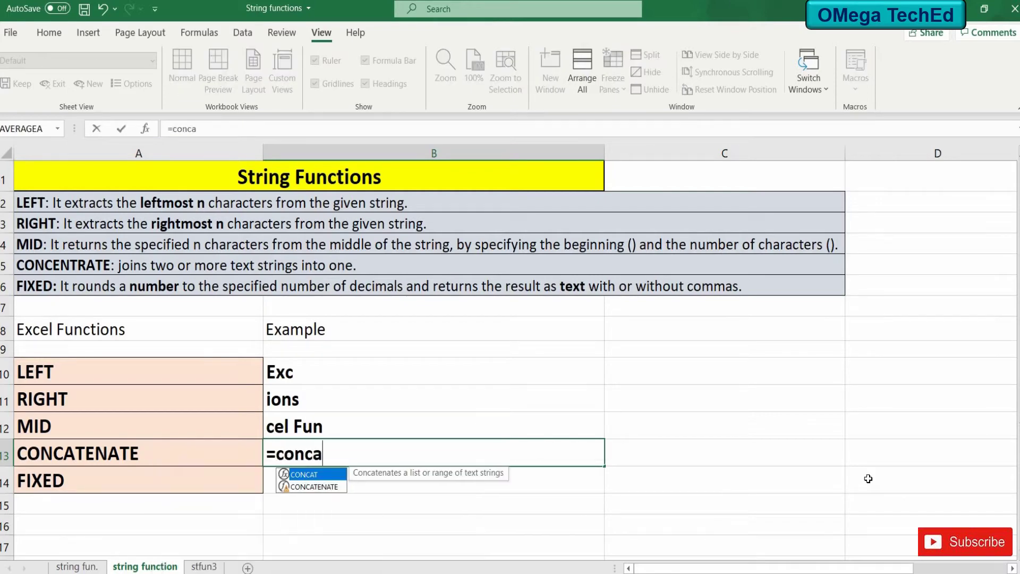
pyautogui.write('tenate')
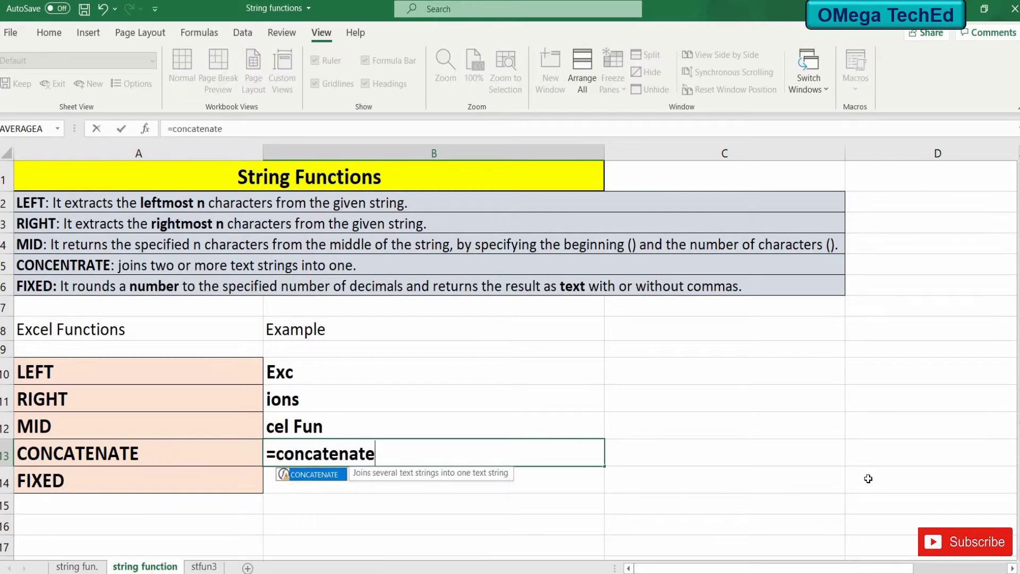
pyautogui.write('(')
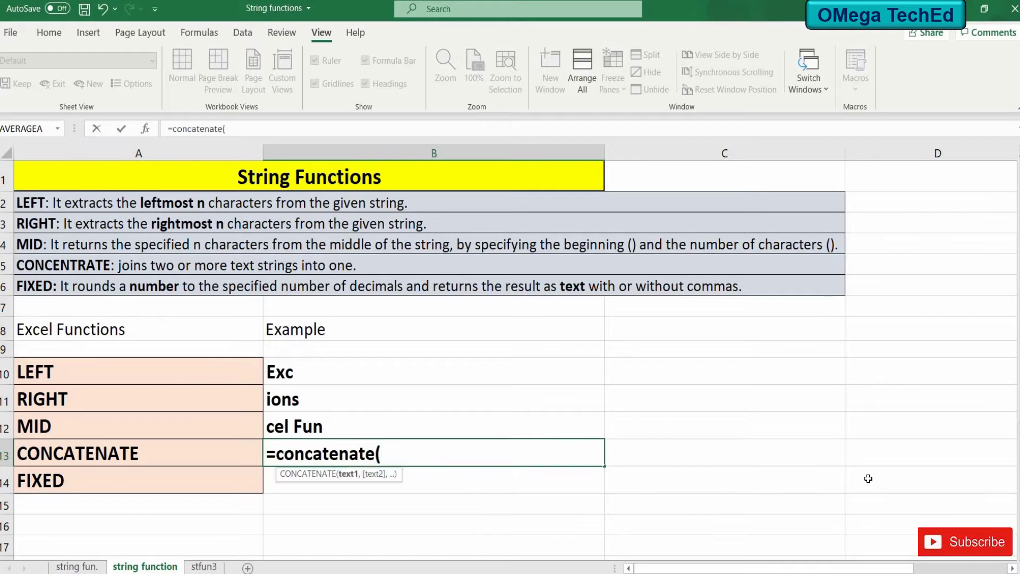
pyautogui.press('Up')
pyautogui.press('Up')
pyautogui.press('Up')
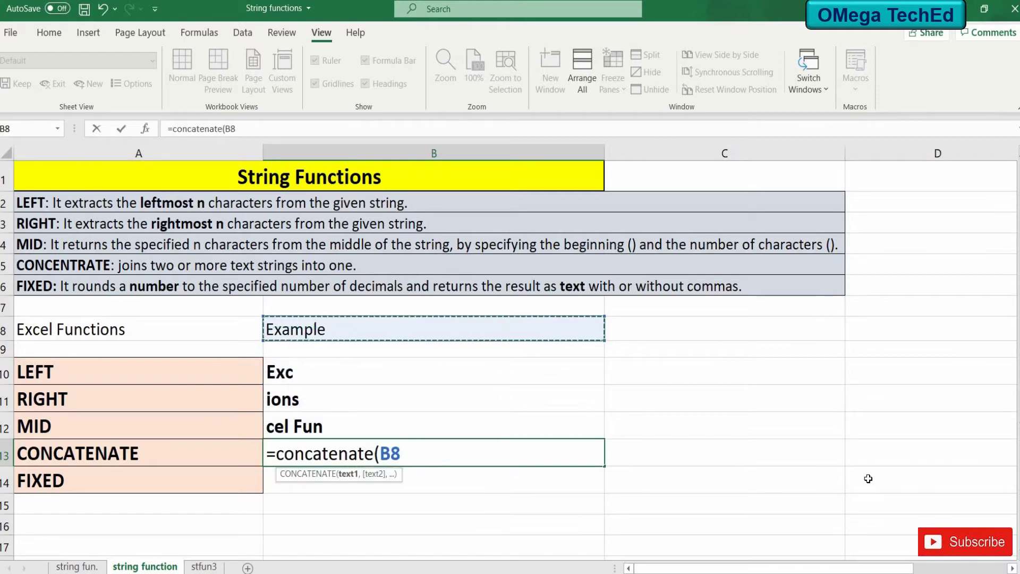
pyautogui.press('Left')
pyautogui.write(',')
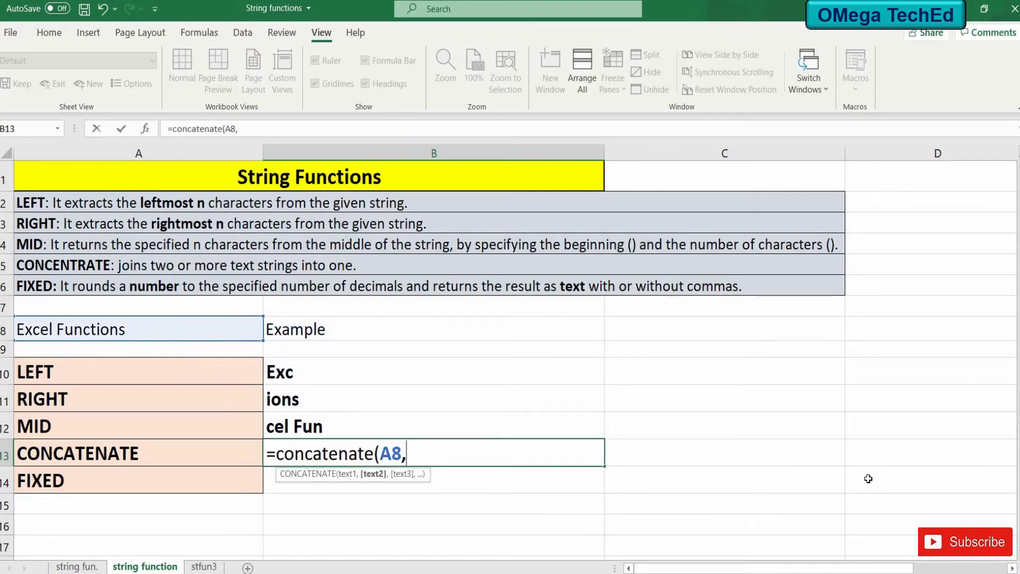
pyautogui.press('Right')
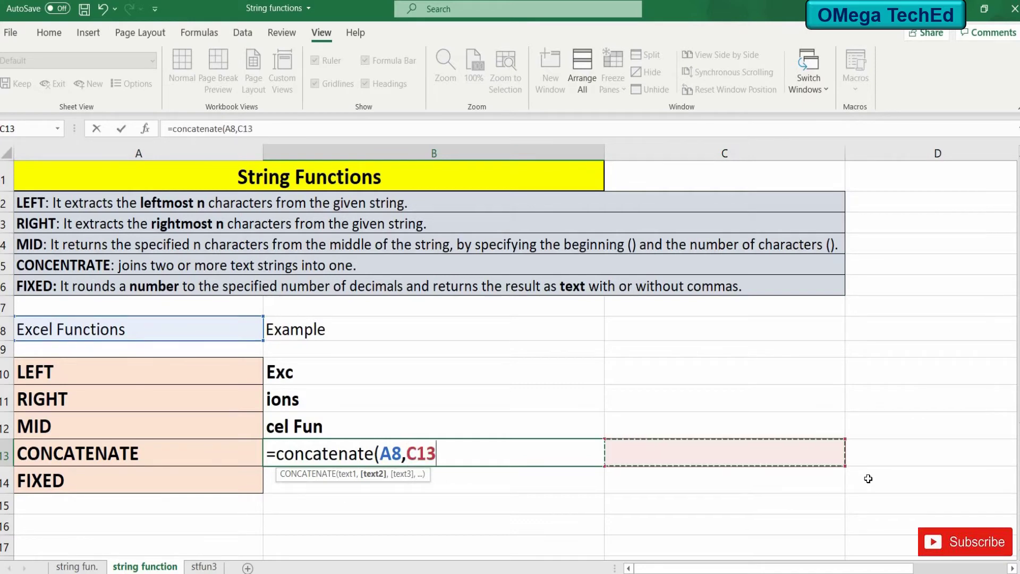
pyautogui.press('Up')
pyautogui.press('Up')
pyautogui.press('Up')
pyautogui.press('Up')
pyautogui.press('Up')
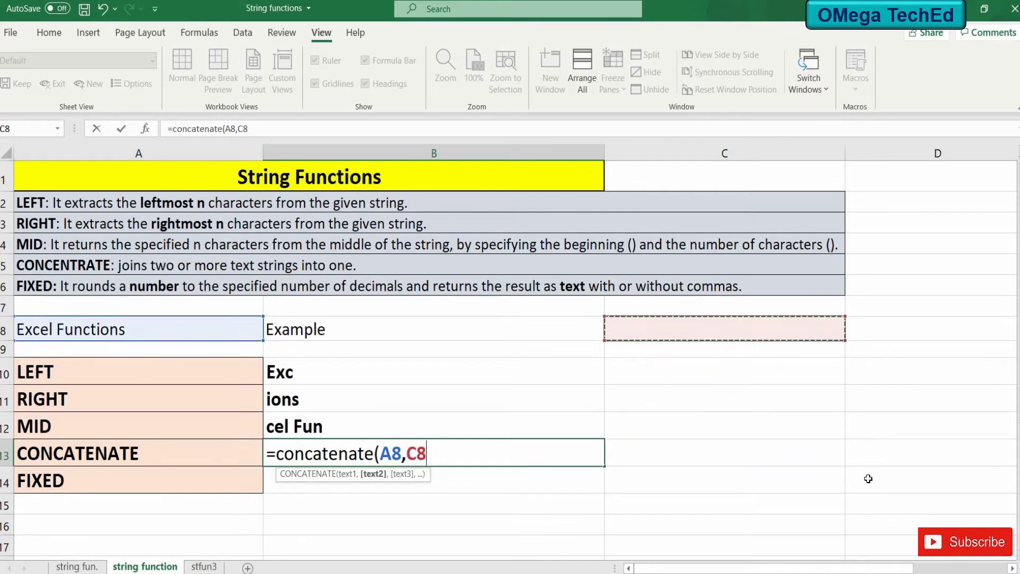
pyautogui.press('Left')
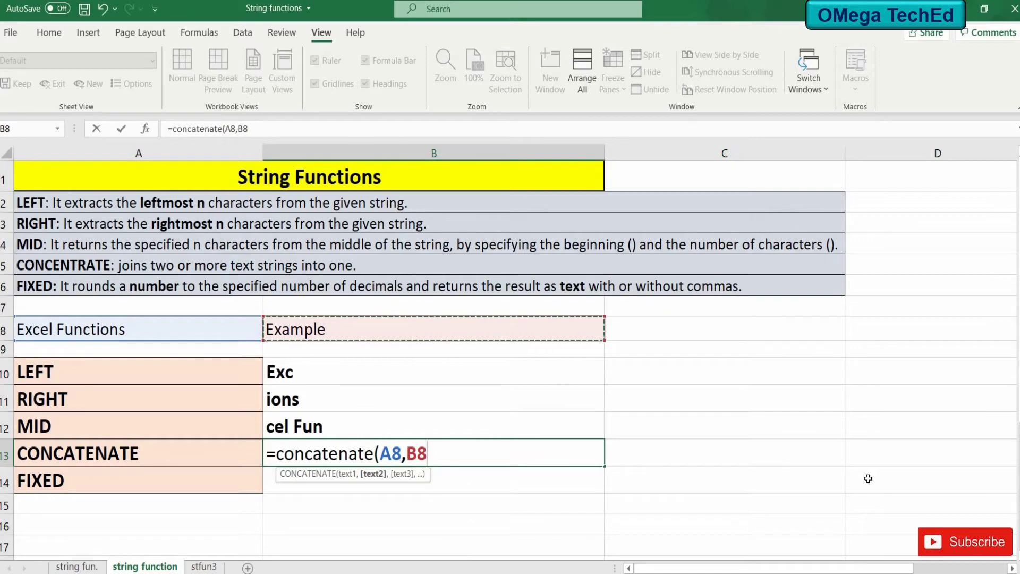
pyautogui.write(')')
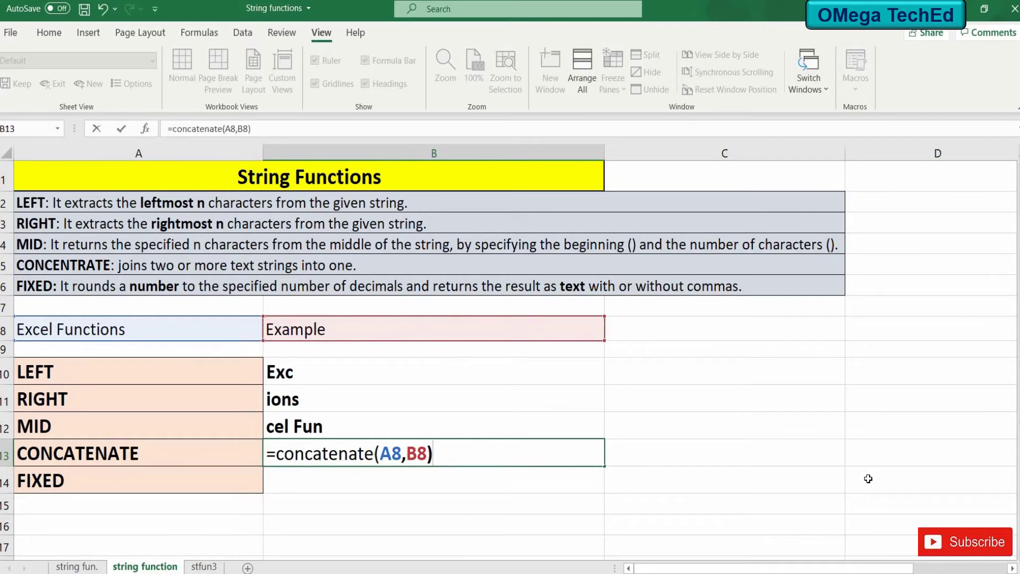
pyautogui.press('Return')
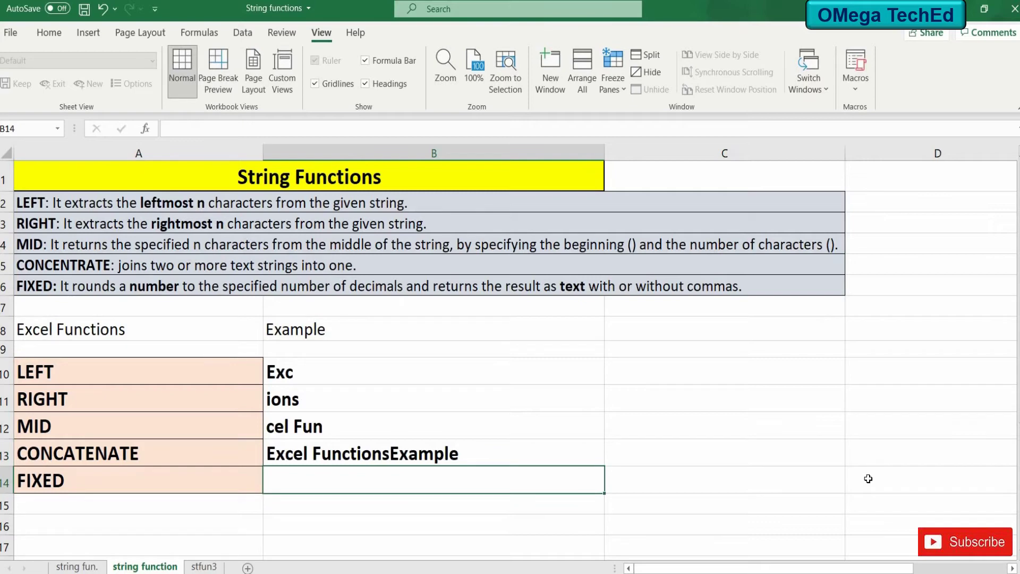
# - Replace the formula in cell B13 with =concatenate(A8," ",B8) to join the two texts with a space between them
pyautogui.press('Up')
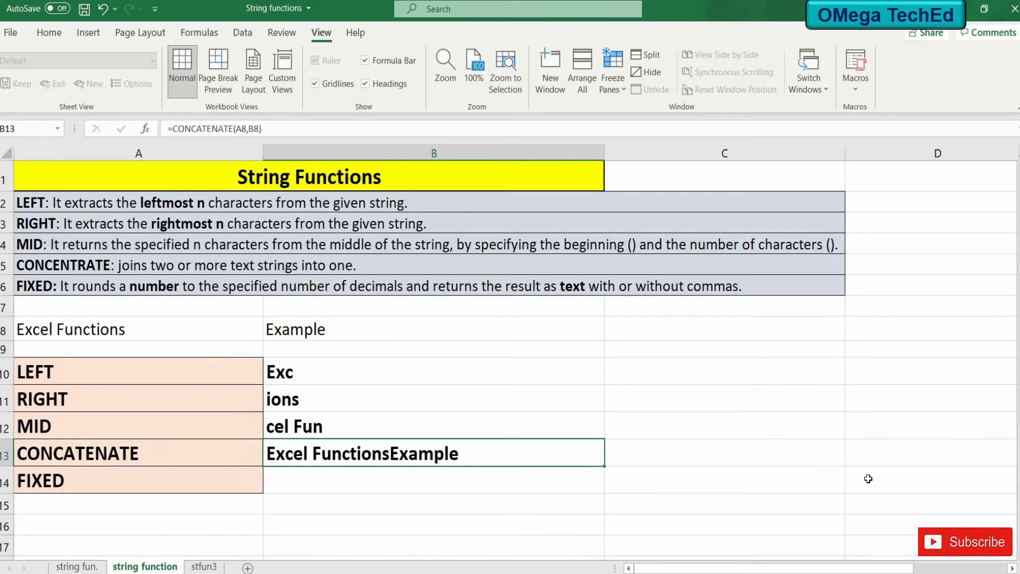
pyautogui.write('=conca')
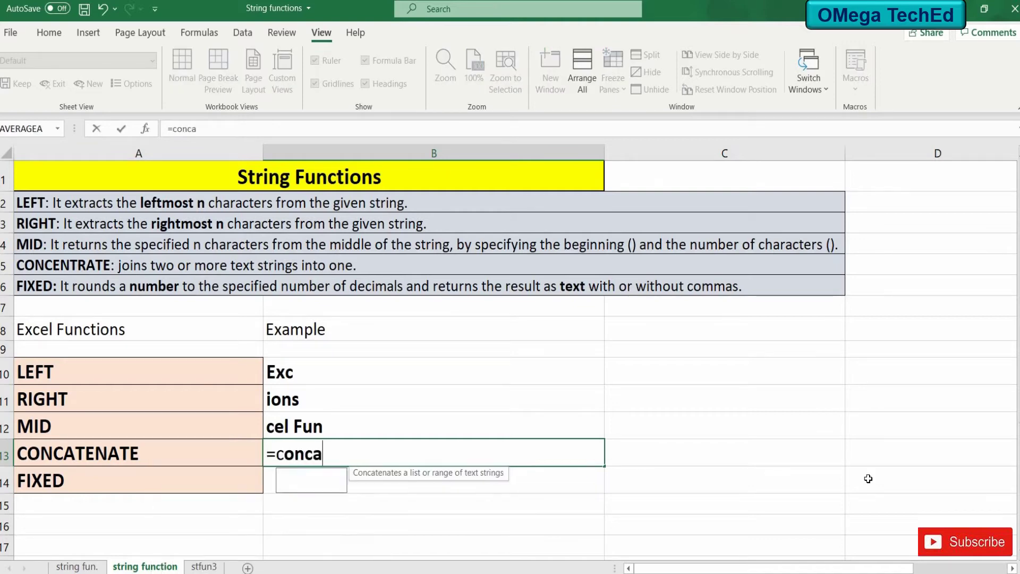
pyautogui.write('tenate')
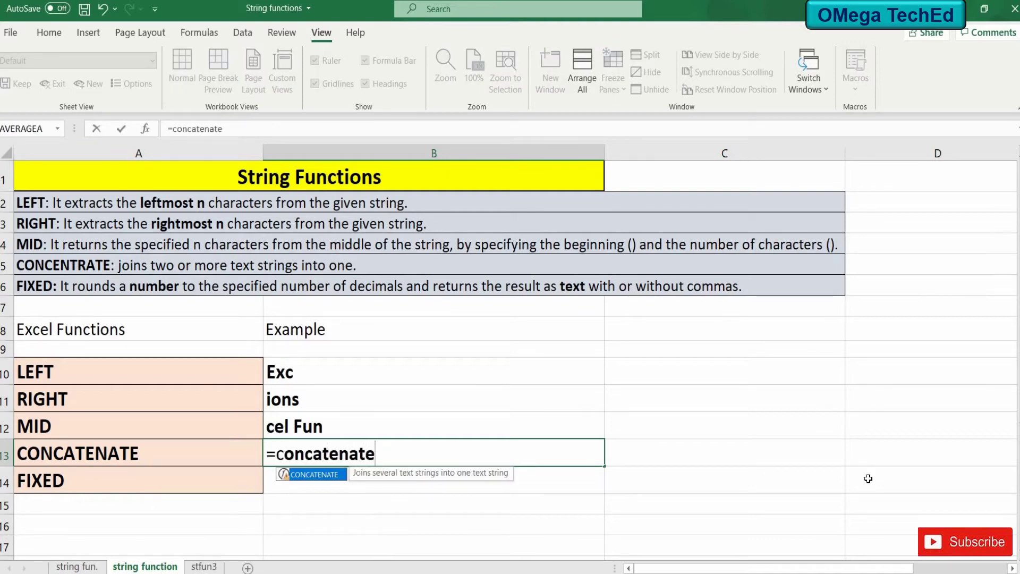
pyautogui.write('(')
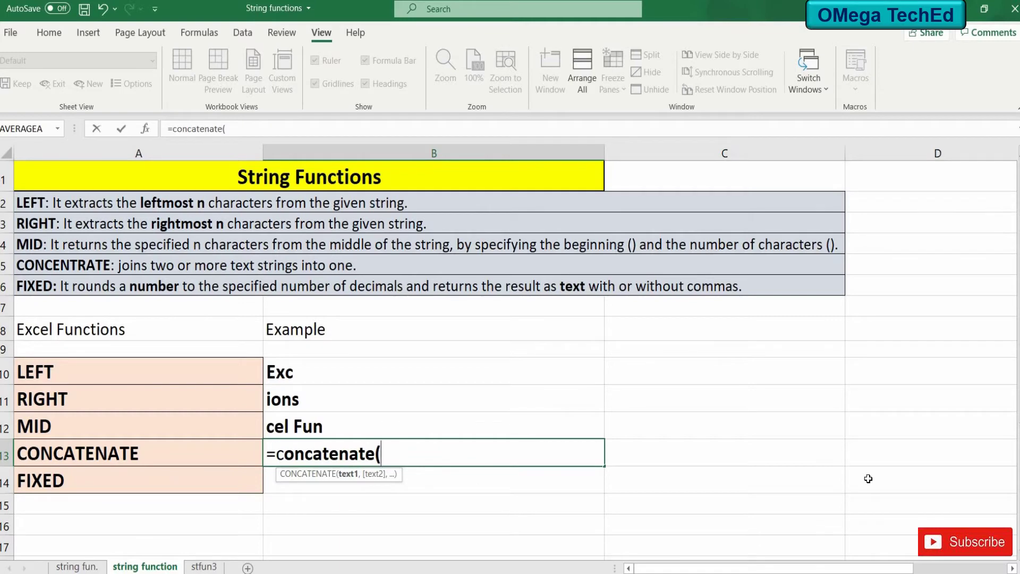
pyautogui.press('Up')
pyautogui.press('Up')
pyautogui.press('Up')
pyautogui.press('Up')
pyautogui.press('Up')
pyautogui.press('Left')
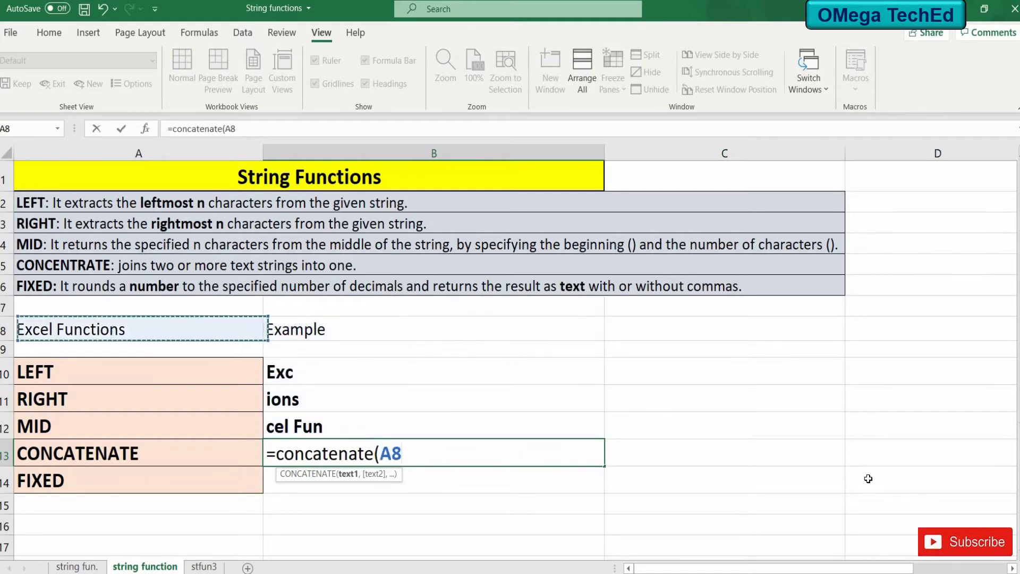
pyautogui.write(',')
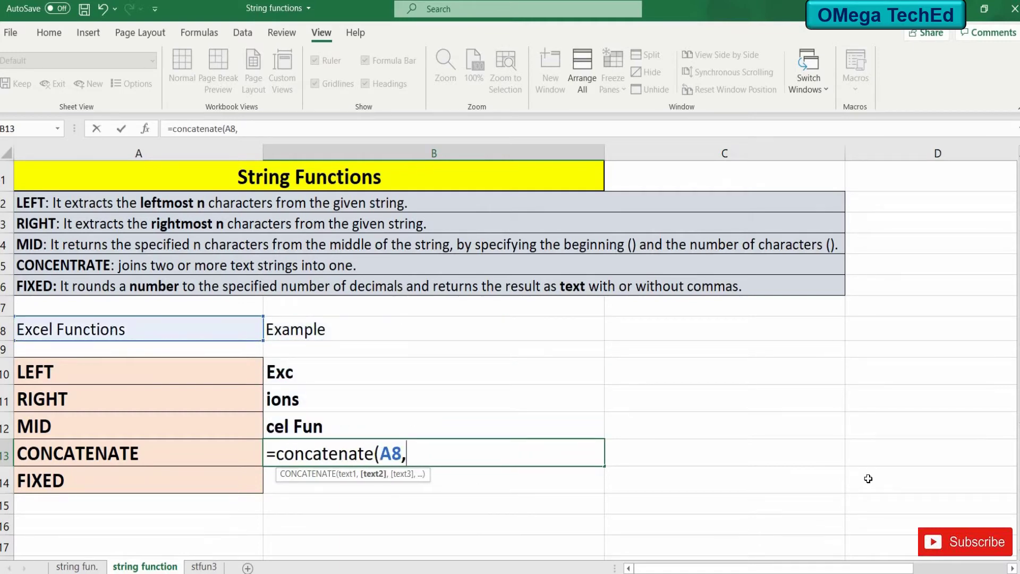
pyautogui.write('" ",')
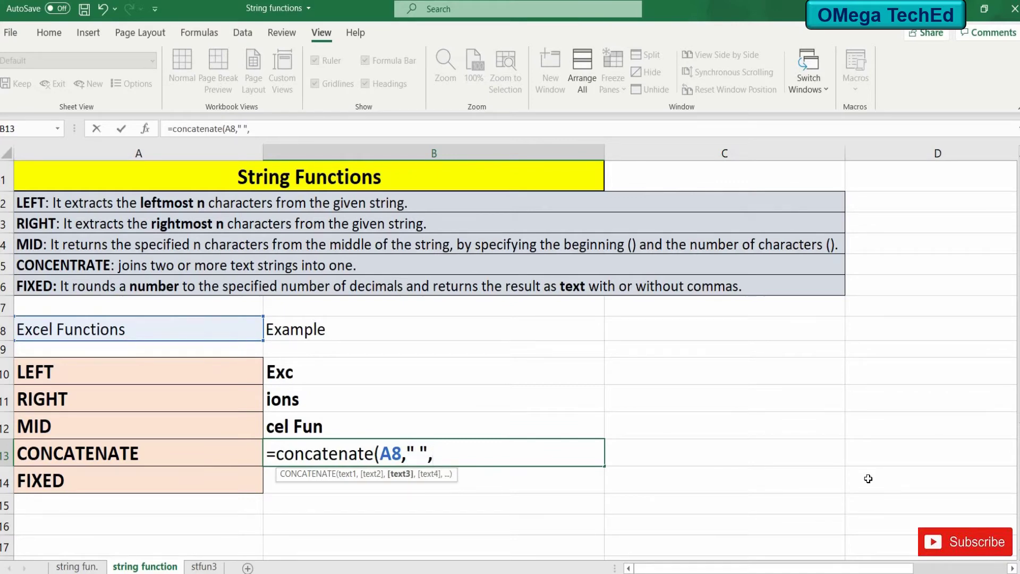
pyautogui.press('Right')
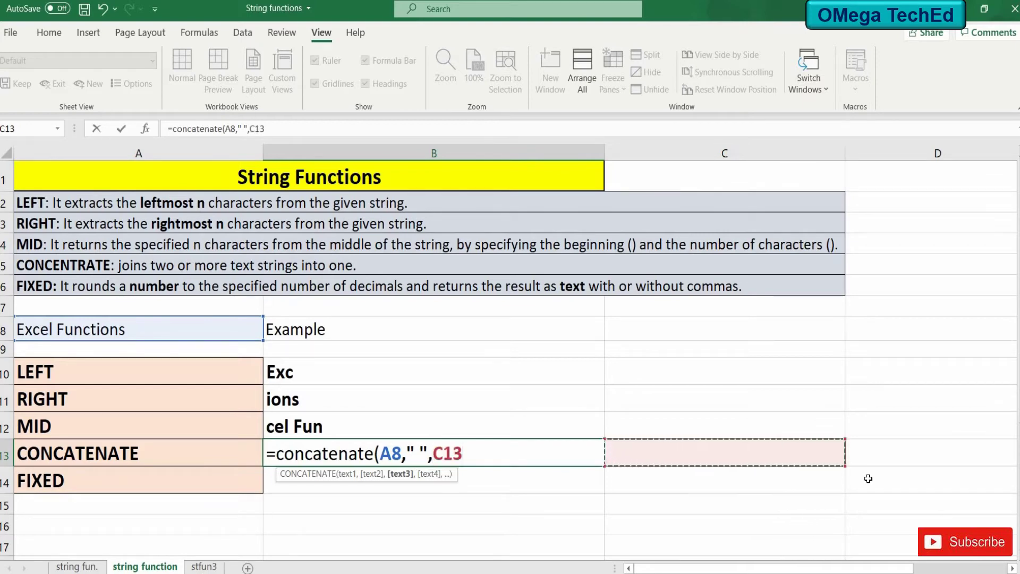
pyautogui.press('Left')
pyautogui.press('Up')
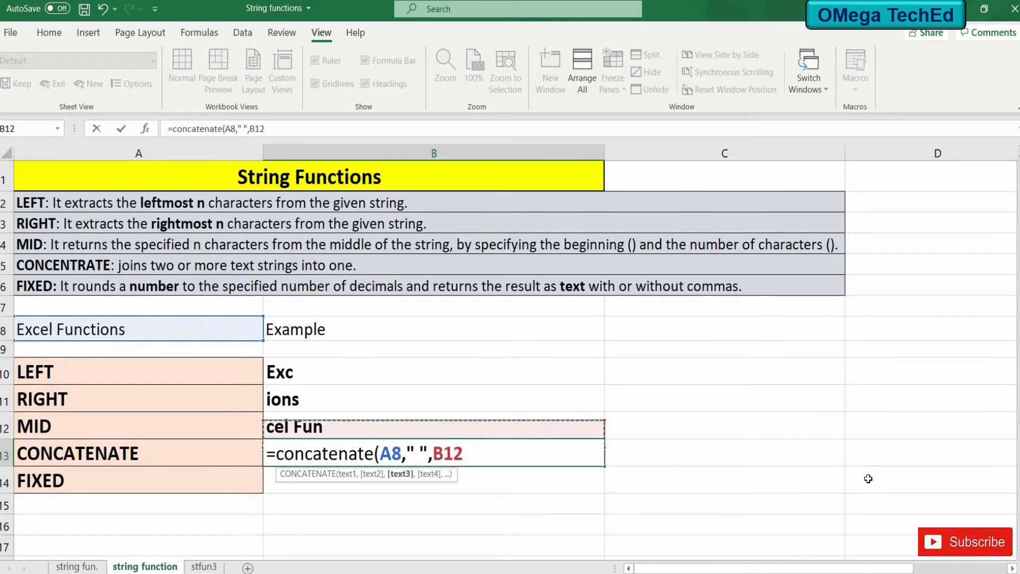
pyautogui.press('Up')
pyautogui.press('Up')
pyautogui.press('Up')
pyautogui.press('Up')
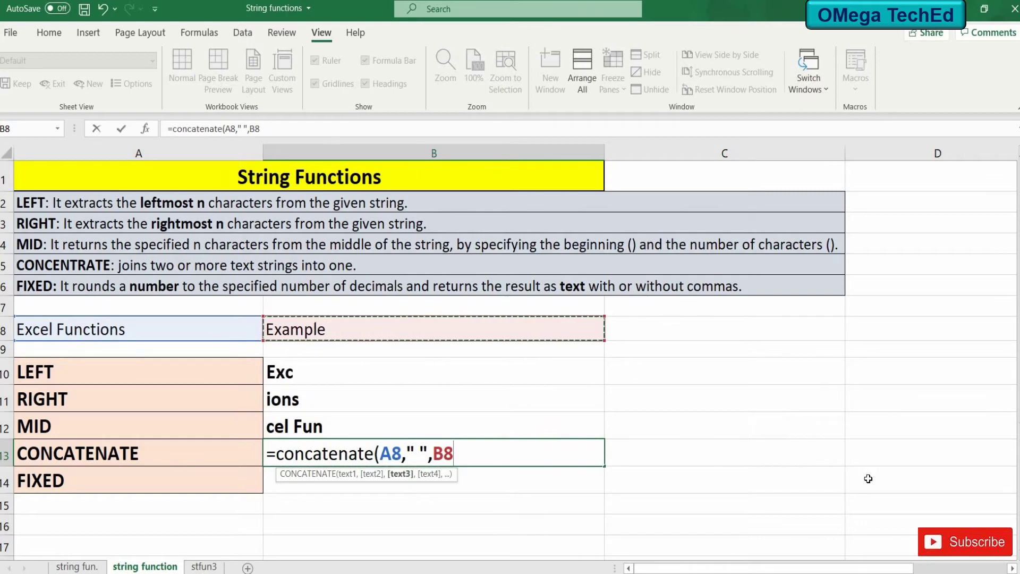
pyautogui.write(')')
pyautogui.press('Return')
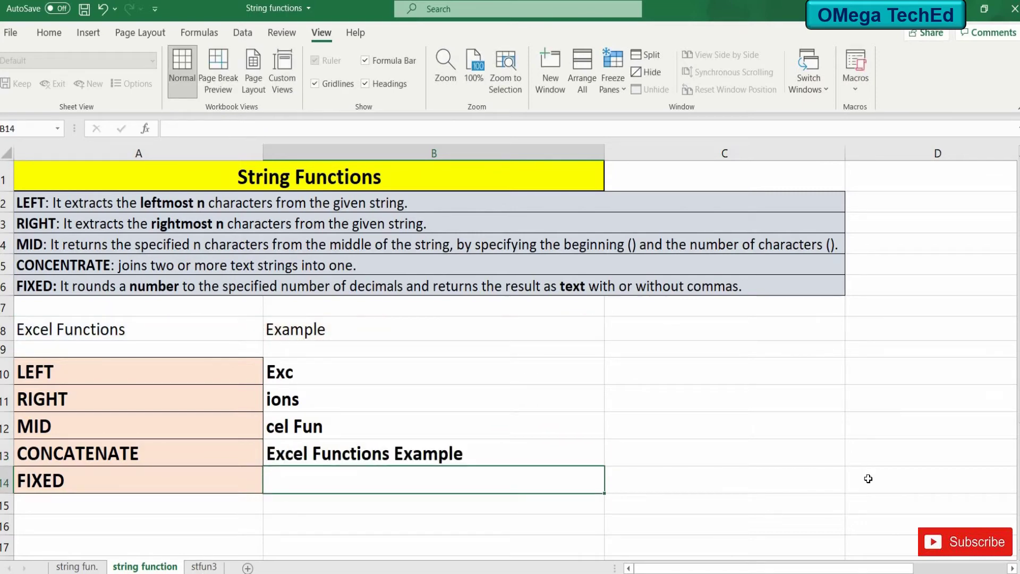
# - Enter the formula =fixed(23.5674,2) in cell B14 to round the number to two decimals as text
pyautogui.write('=fix')
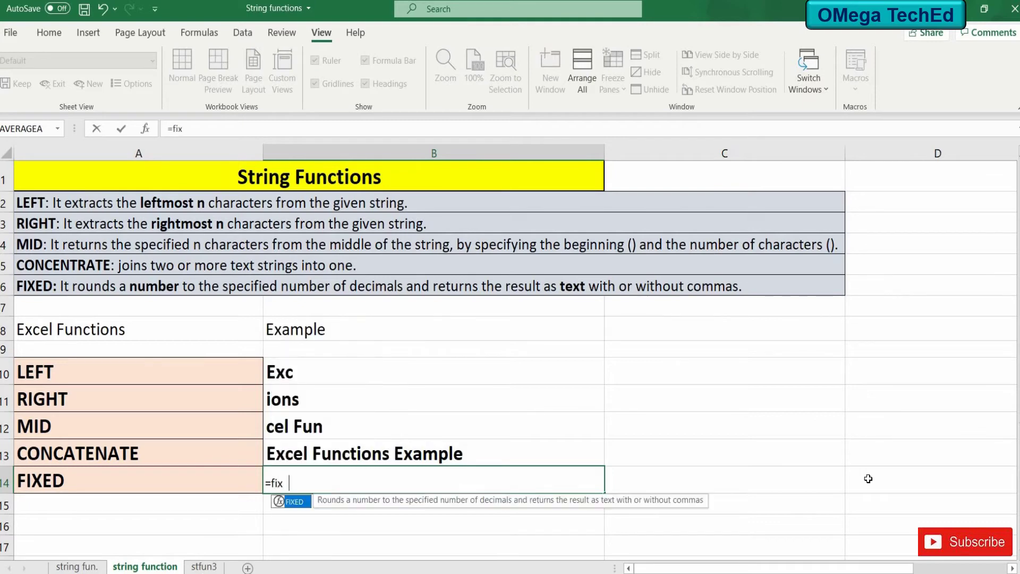
pyautogui.write('ed(')
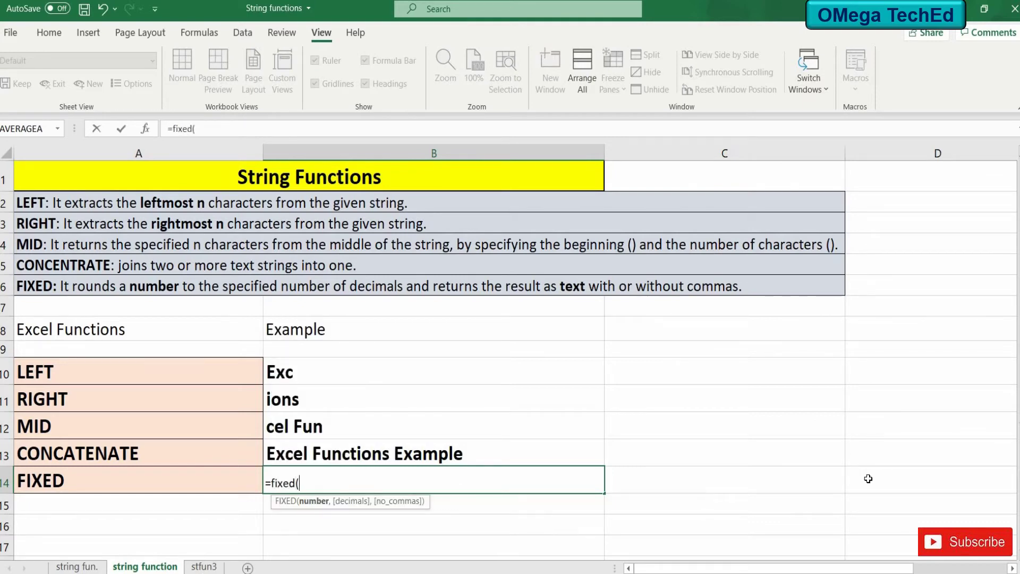
pyautogui.write('23.5674,2')
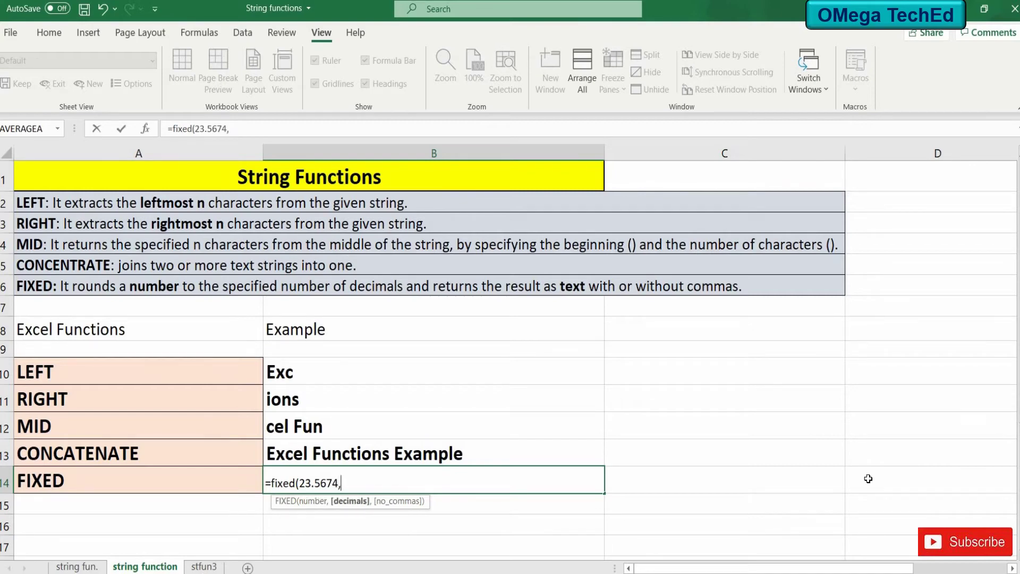
pyautogui.write(')')
pyautogui.press('Return')
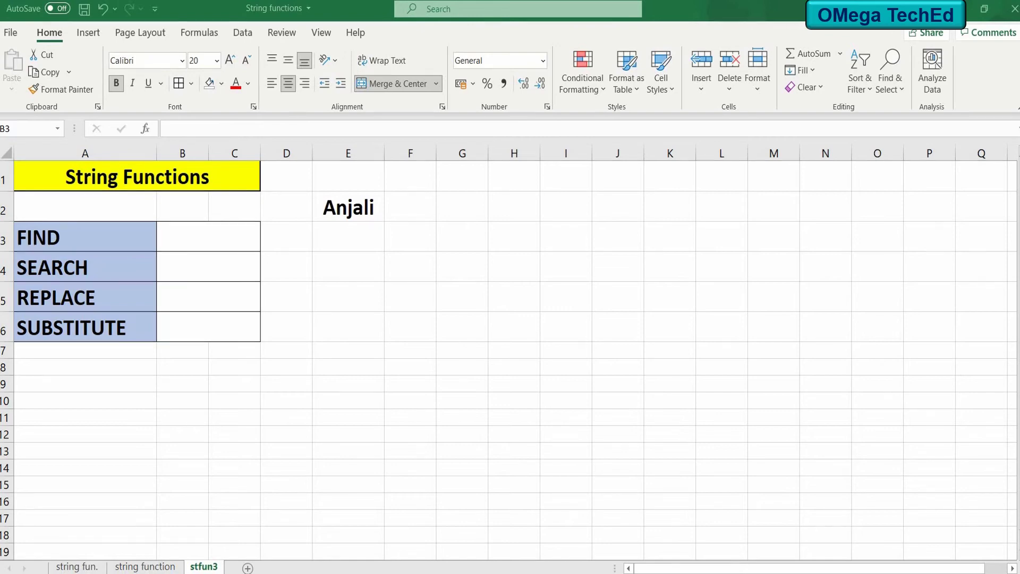
# - Enter the formula =find("n",E2) in cell B3 to locate the letter n within the text of E2
pyautogui.click(239, 239)
pyautogui.click(239, 239)
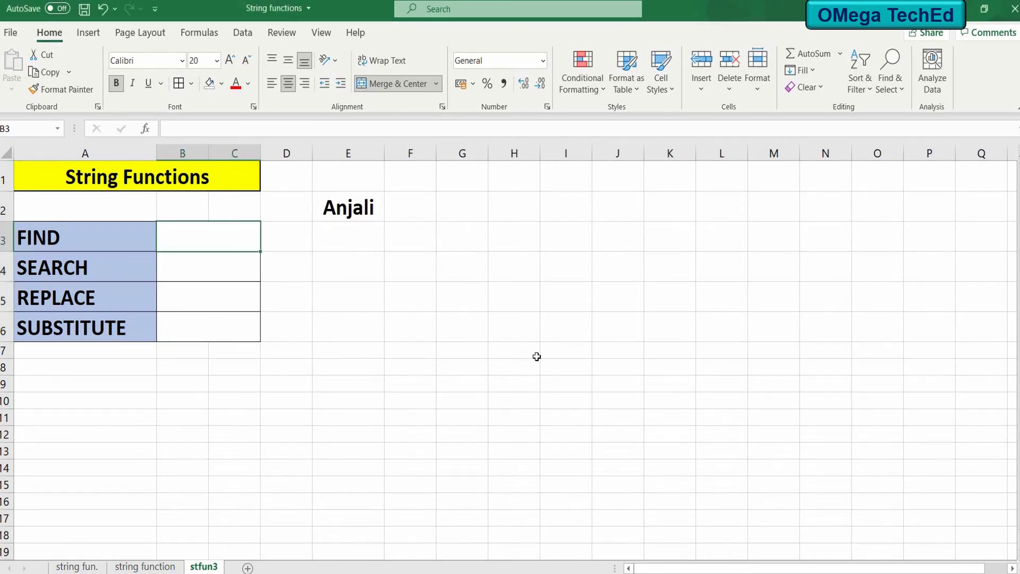
pyautogui.write('=f')
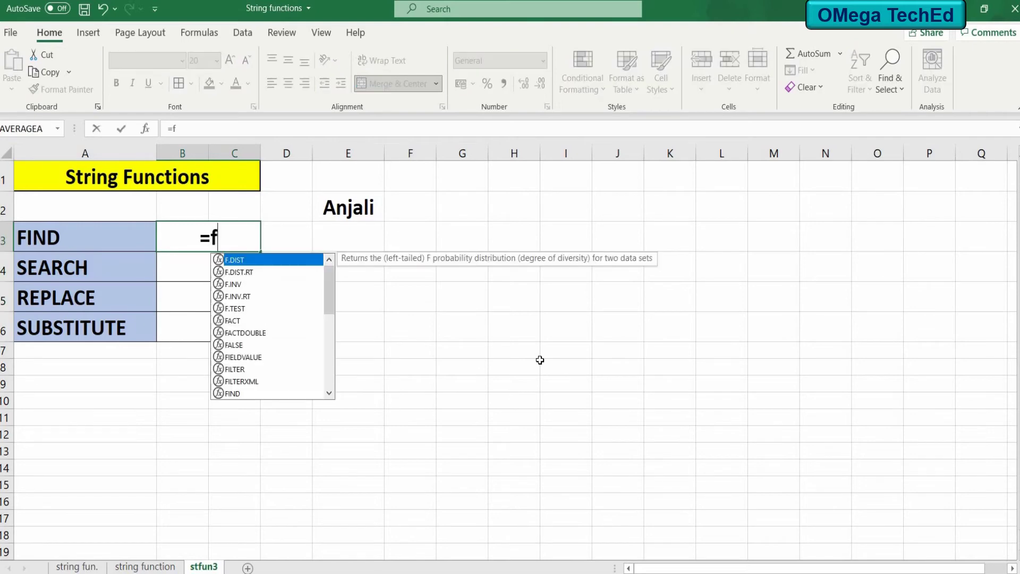
pyautogui.write('ind(')
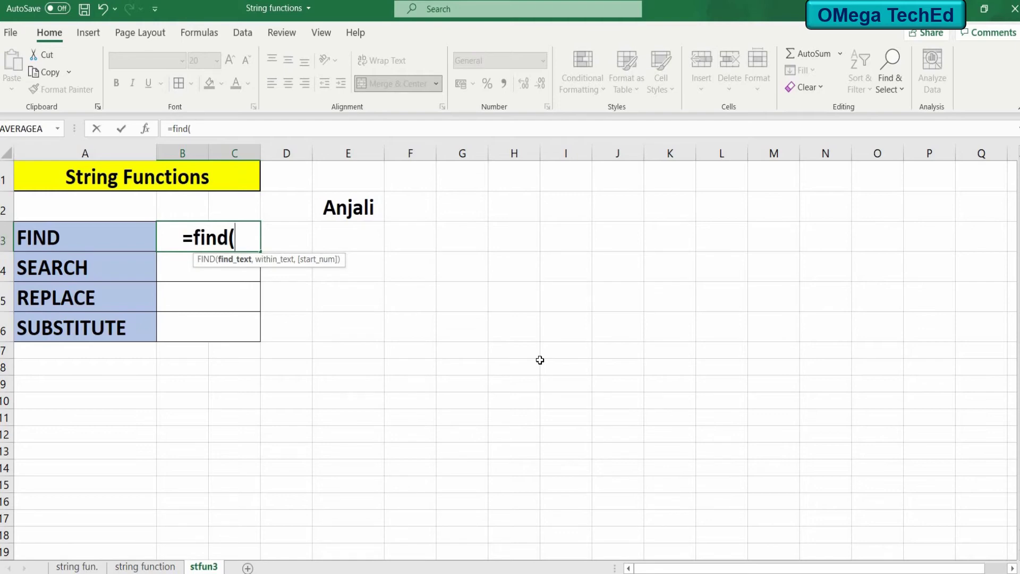
pyautogui.write('"n')
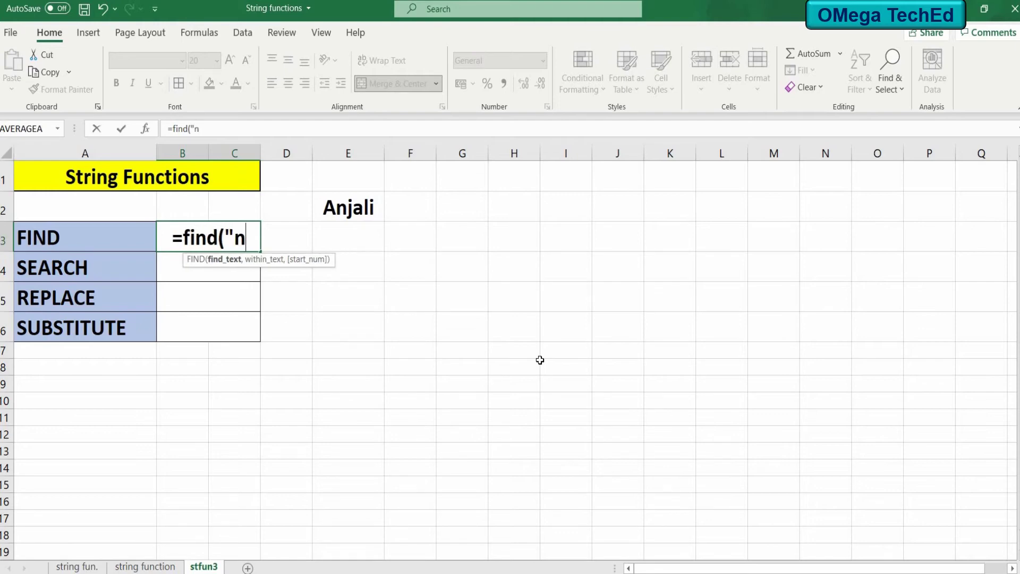
pyautogui.write('",')
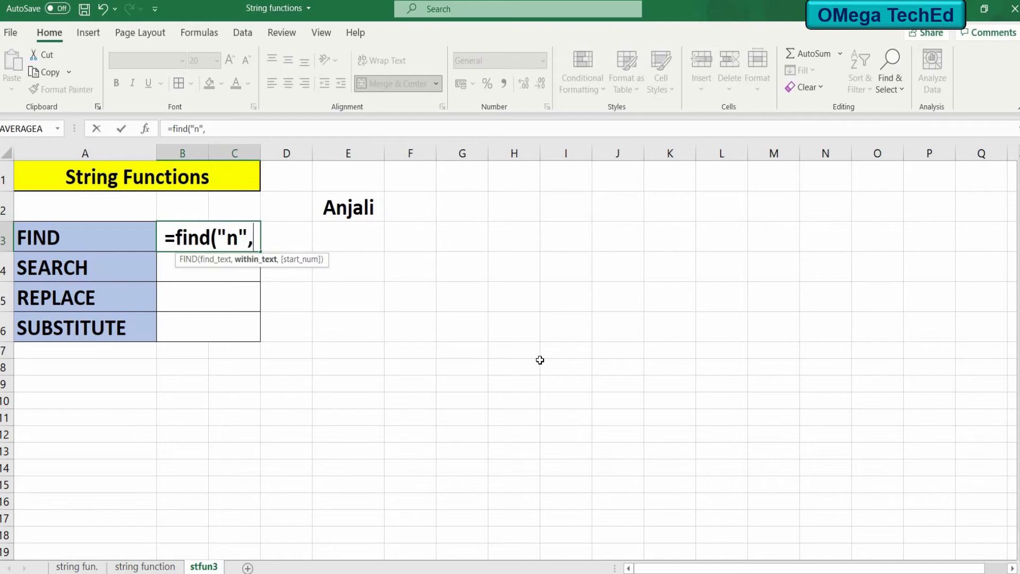
pyautogui.click(367, 204)
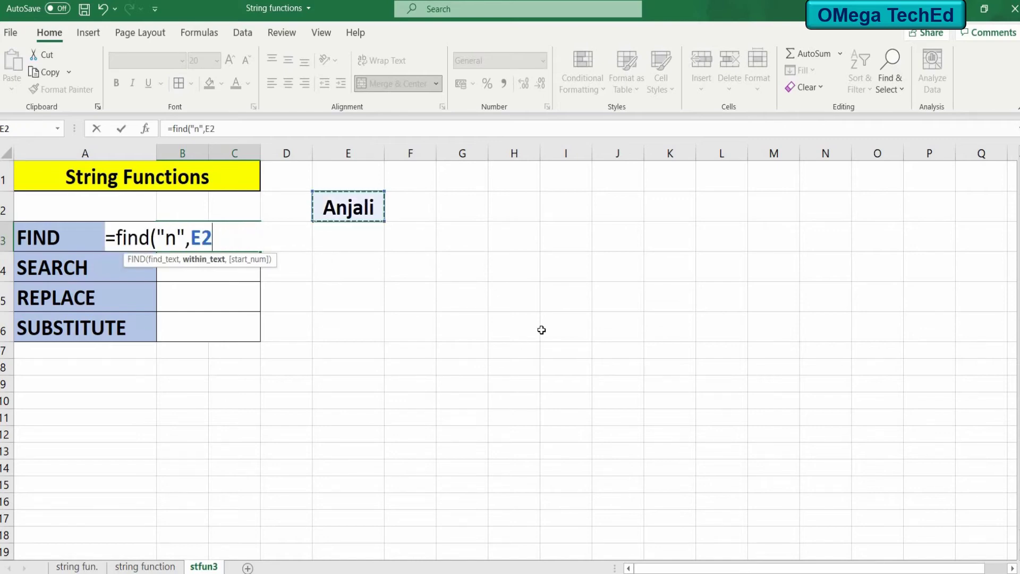
pyautogui.write(')')
pyautogui.press('Return')
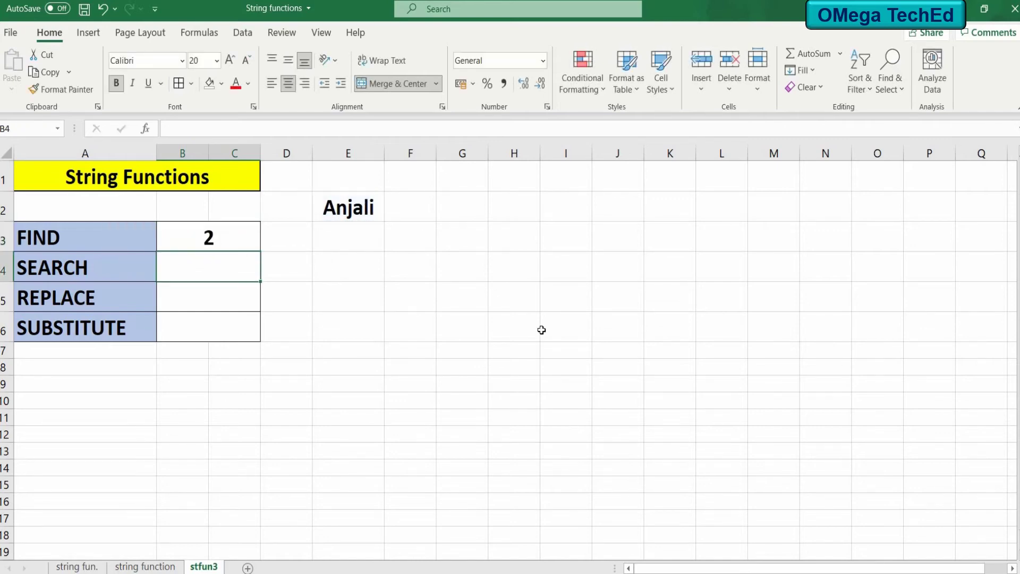
# - Replace the formula in cell B3 with =find("a",E2) to locate the lowercase letter a case-sensitively
pyautogui.press('Up')
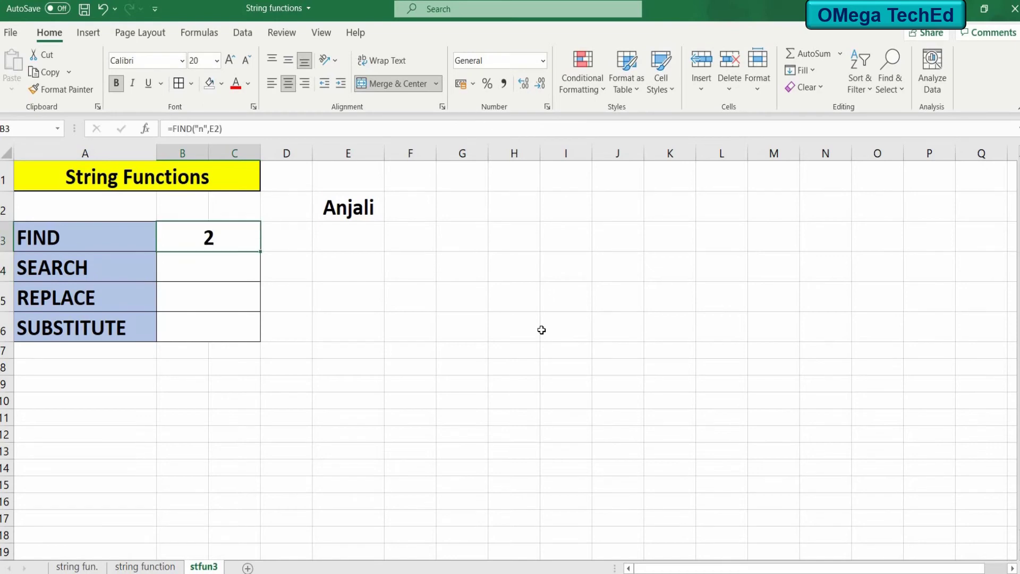
pyautogui.write('=fin')
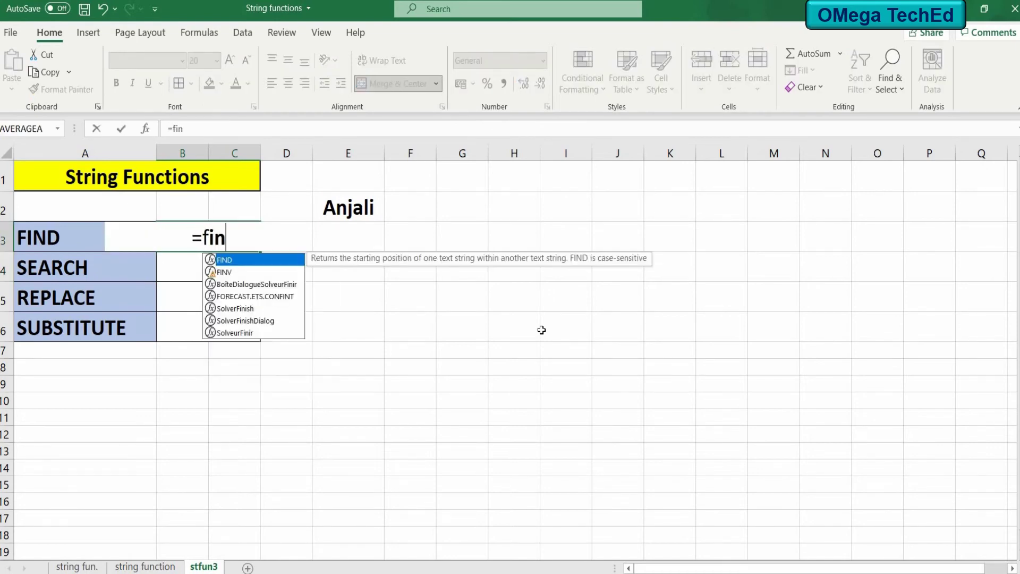
pyautogui.write('d(')
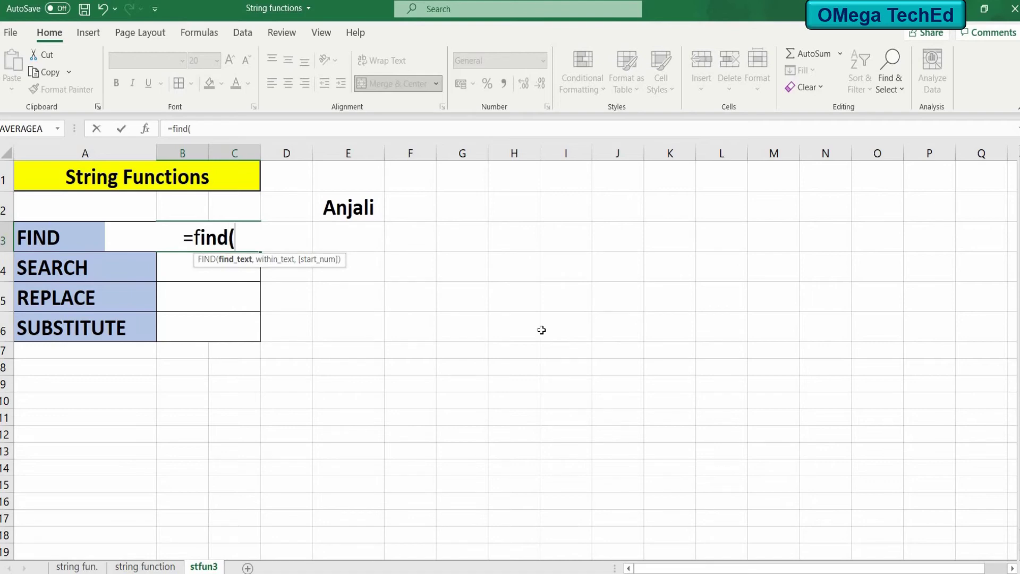
pyautogui.write('"')
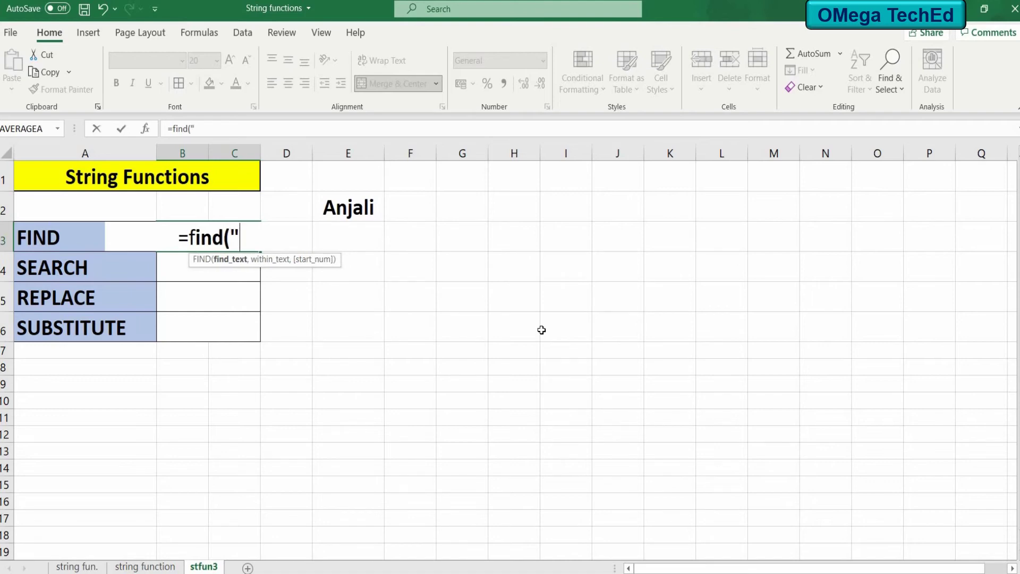
pyautogui.write('a"')
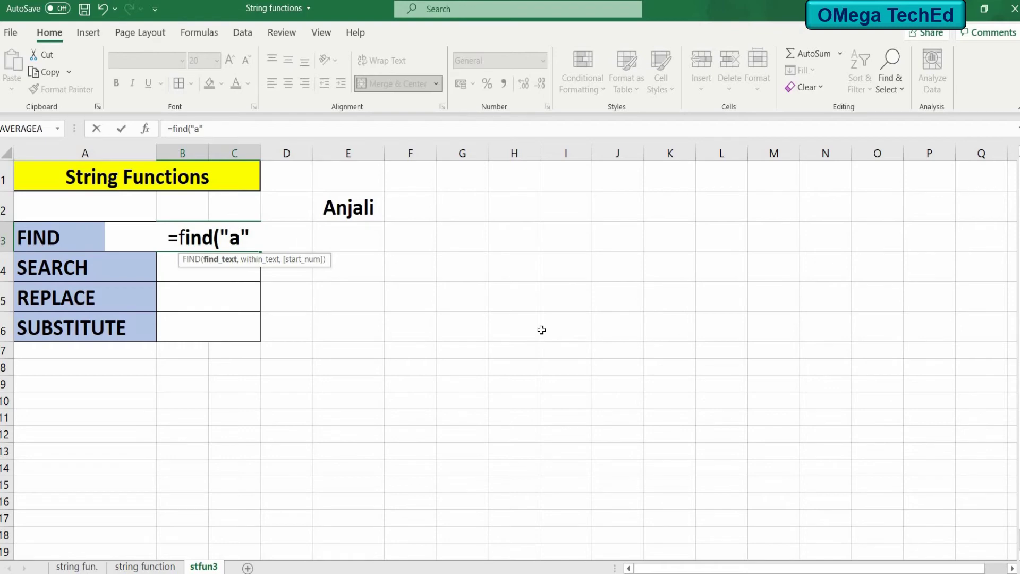
pyautogui.write(',')
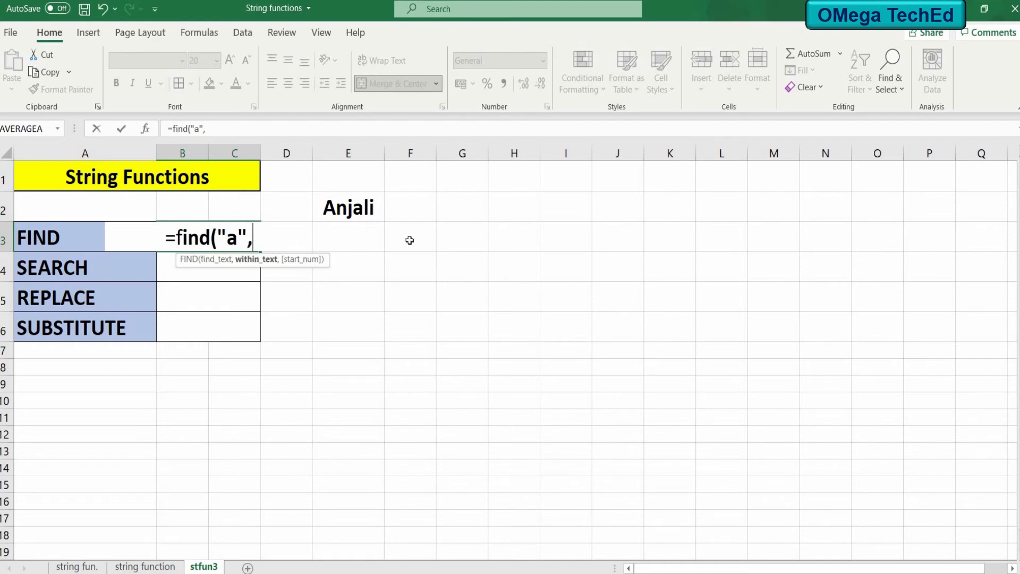
pyautogui.click(374, 203)
pyautogui.write(')')
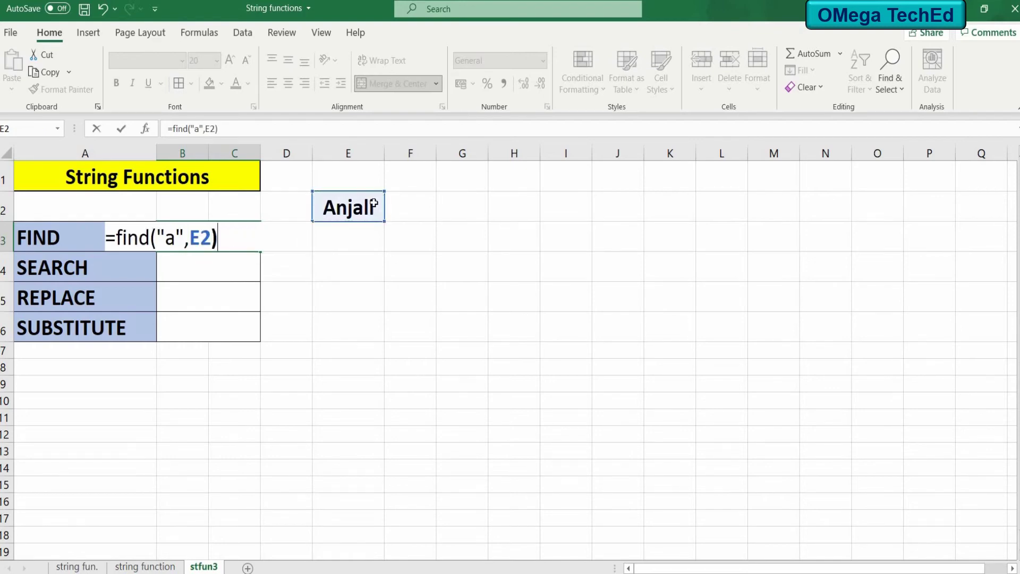
pyautogui.press('Return')
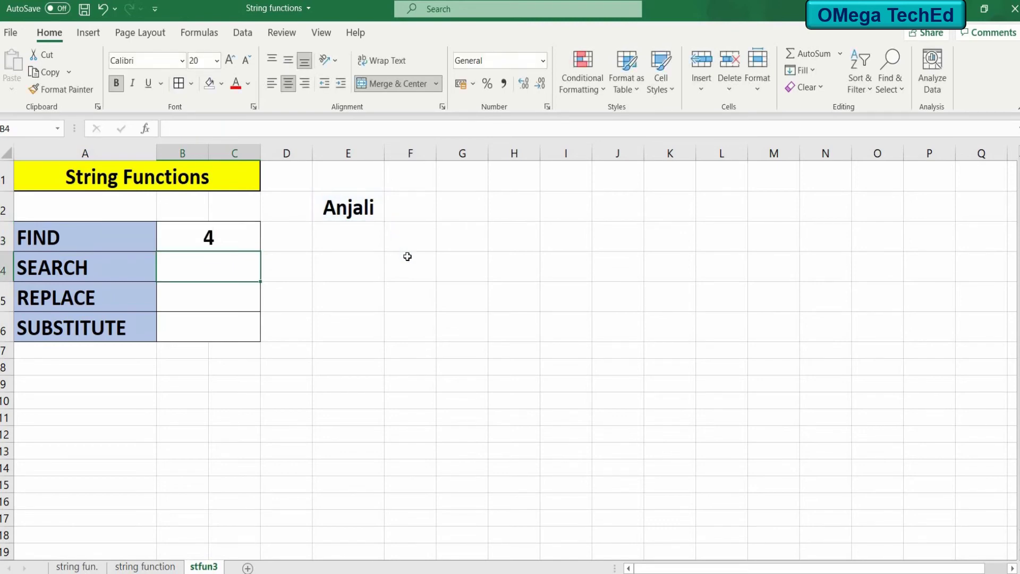
# - Enter the formula =search("a",E2) in cell B4 to locate the letter a regardless of case
pyautogui.write('=sear')
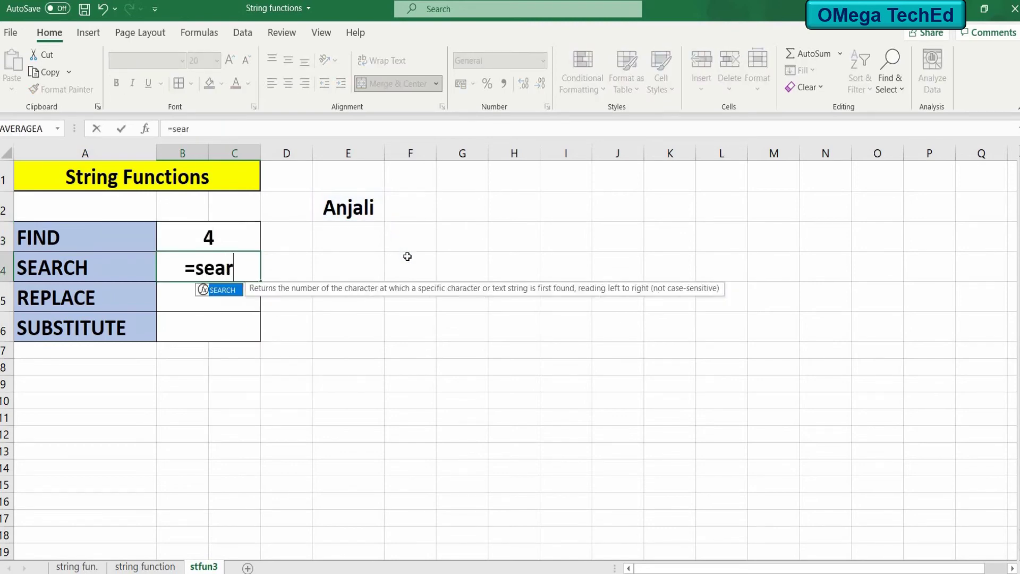
pyautogui.write('ch(')
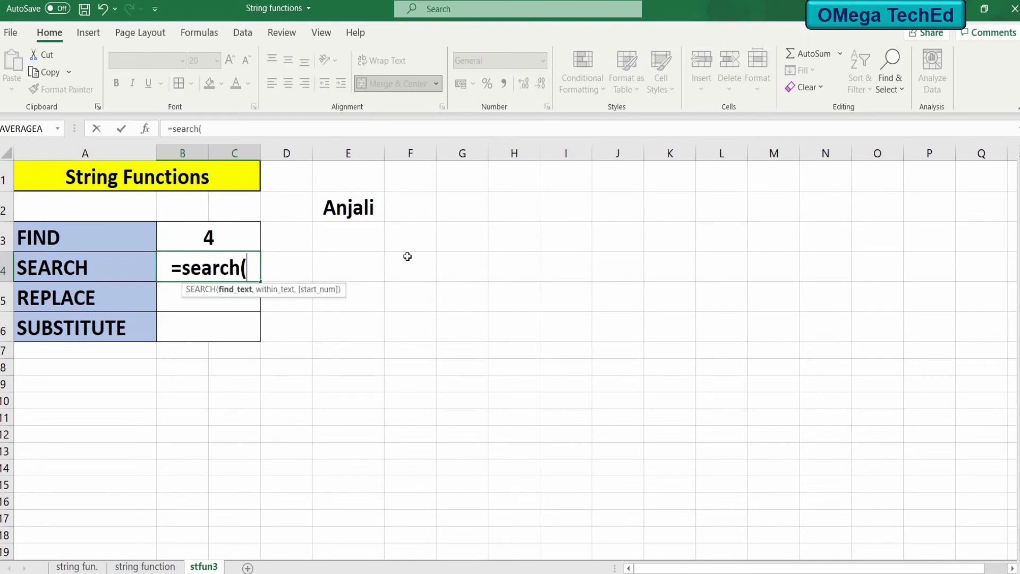
pyautogui.write('"a')
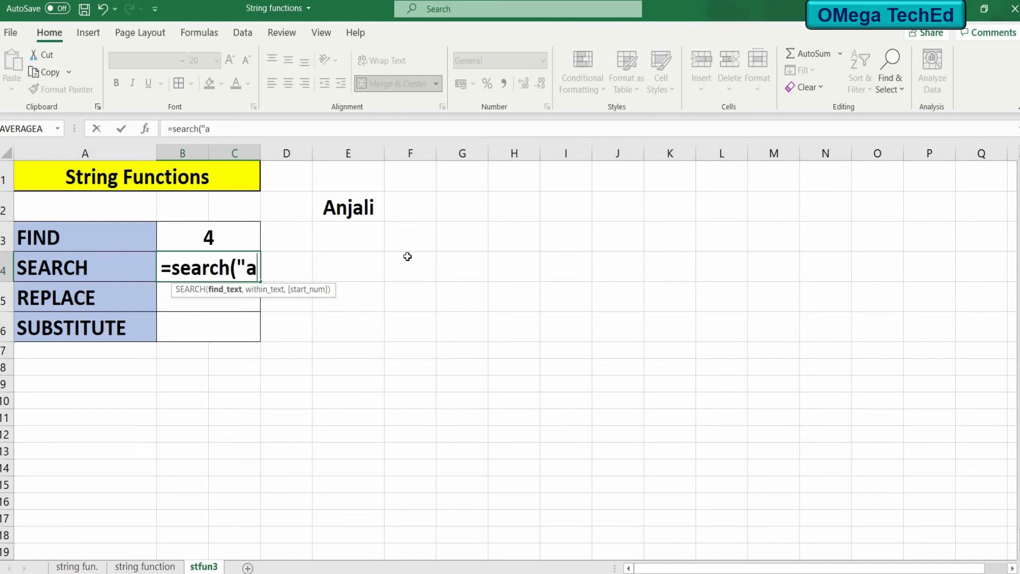
pyautogui.write('",')
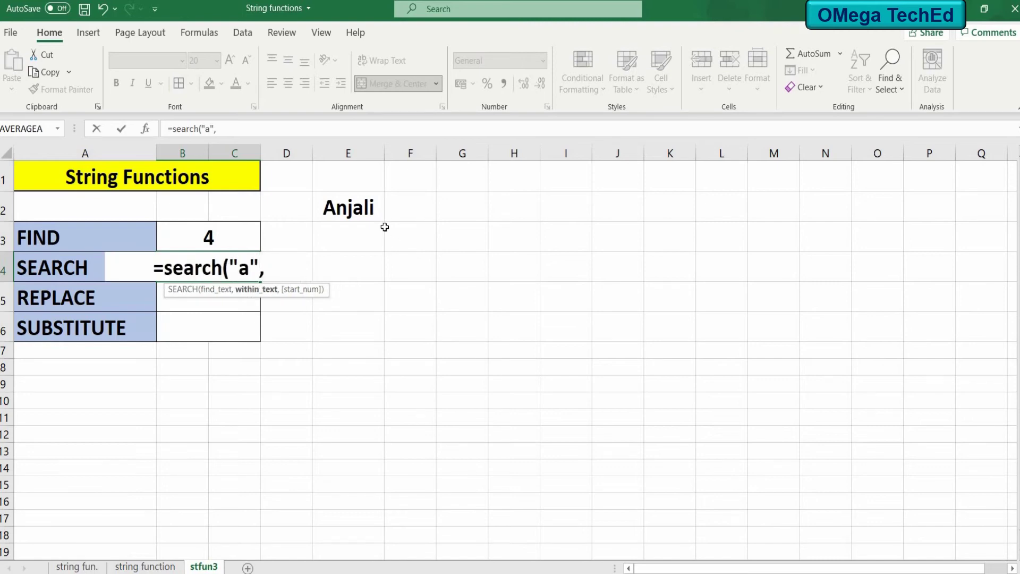
pyautogui.click(373, 209)
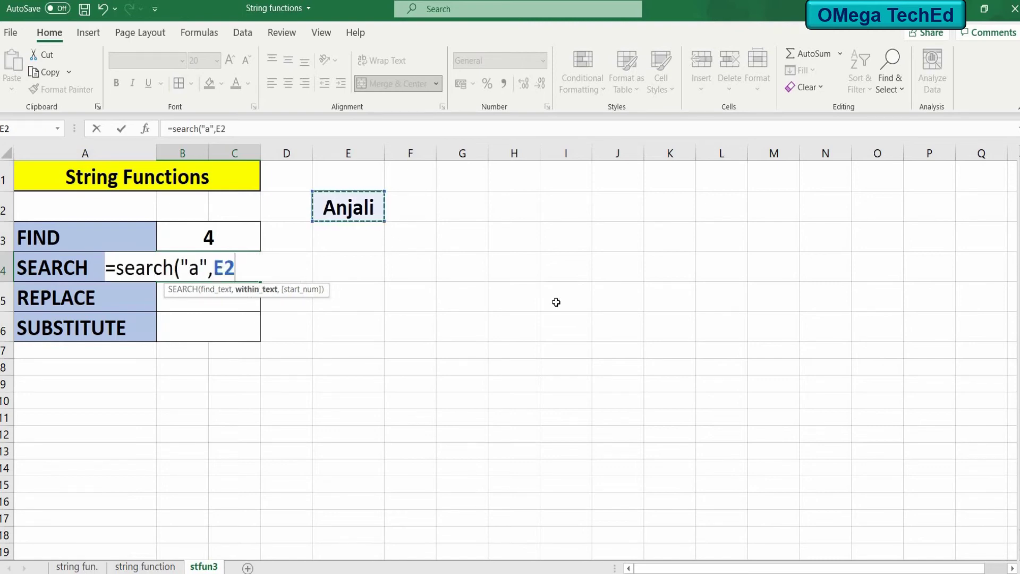
pyautogui.write(')')
pyautogui.press('Return')
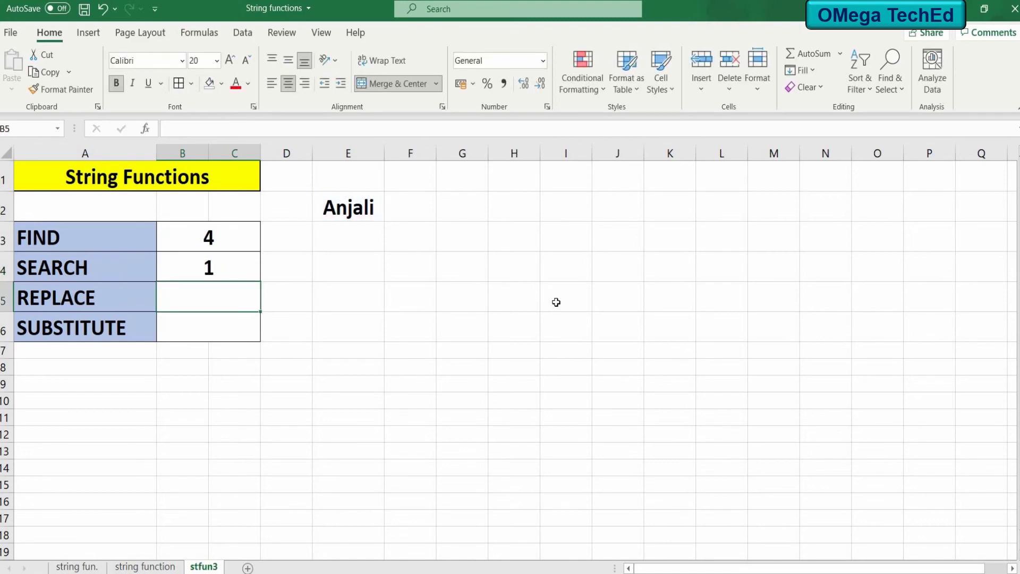
# - Enter the formula =replace(E2,5,2,"na") in cell B5 to replace two characters of E2 from the fifth position with "na"
pyautogui.write('=')
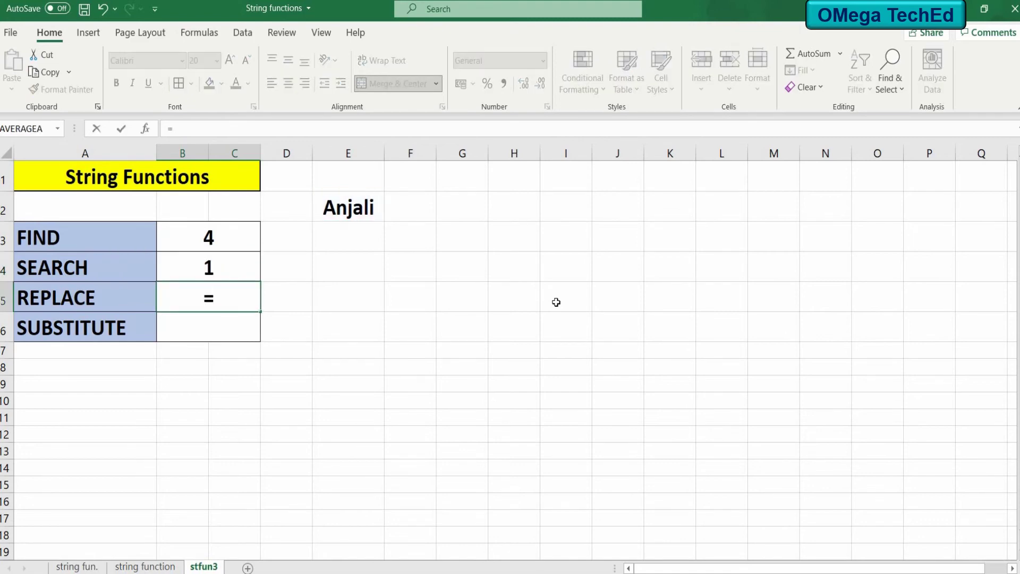
pyautogui.write('replace')
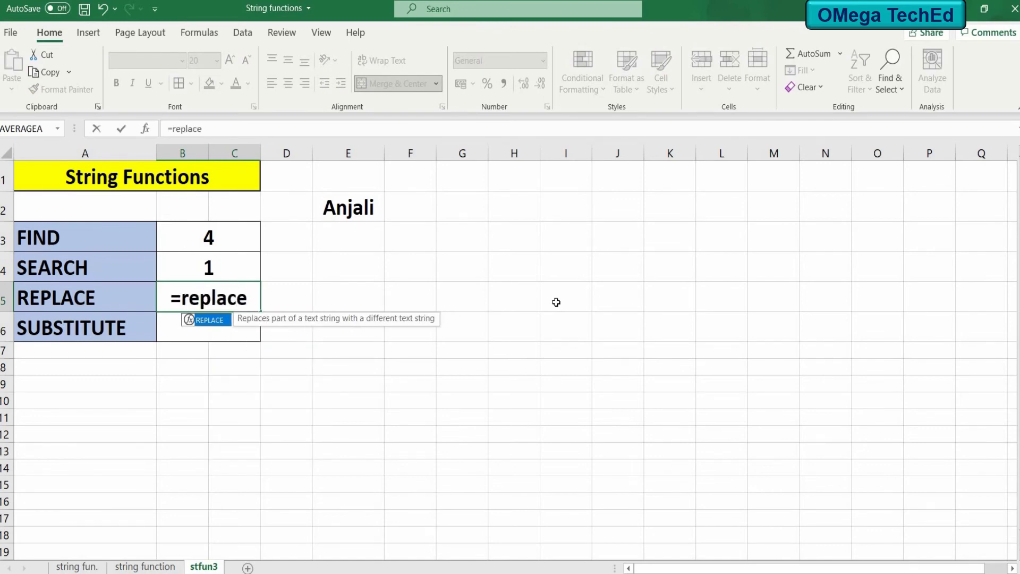
pyautogui.write('(')
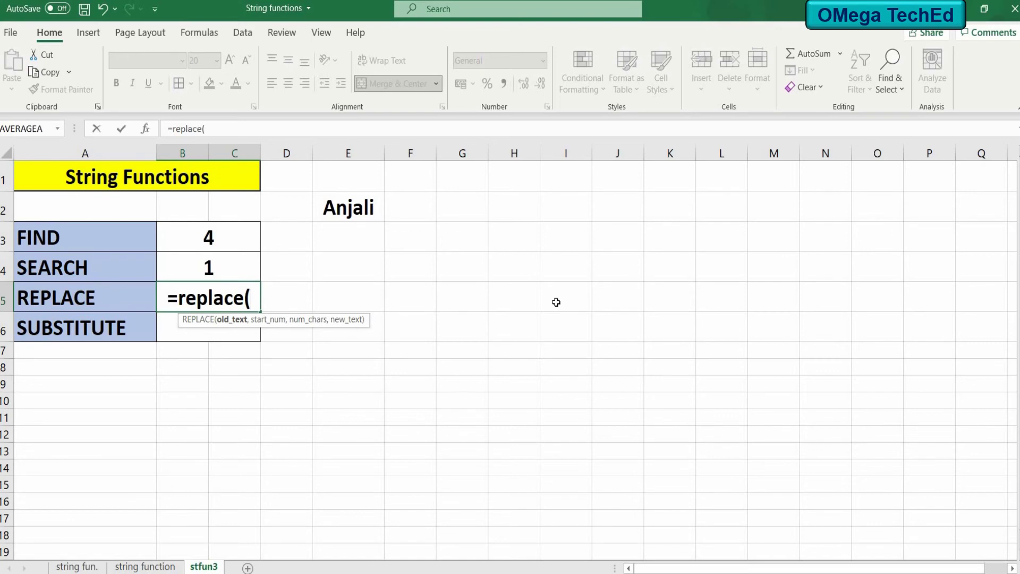
pyautogui.click(335, 205)
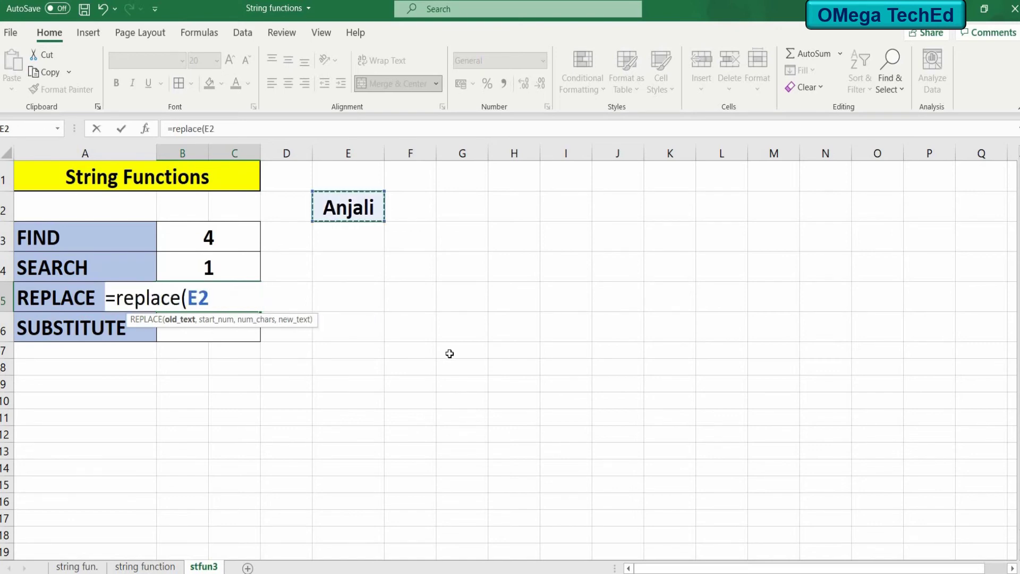
pyautogui.write(',')
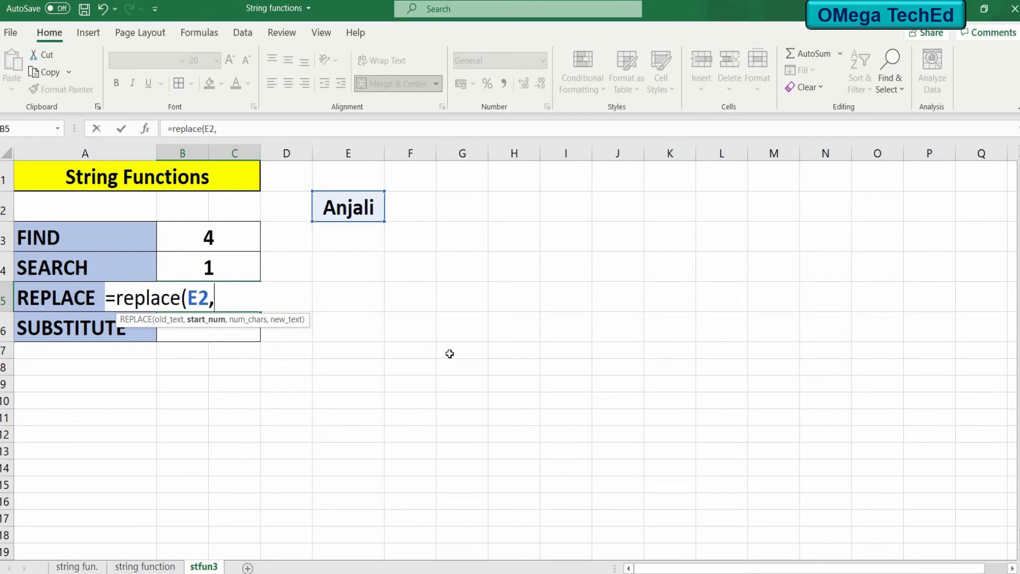
pyautogui.write('5,')
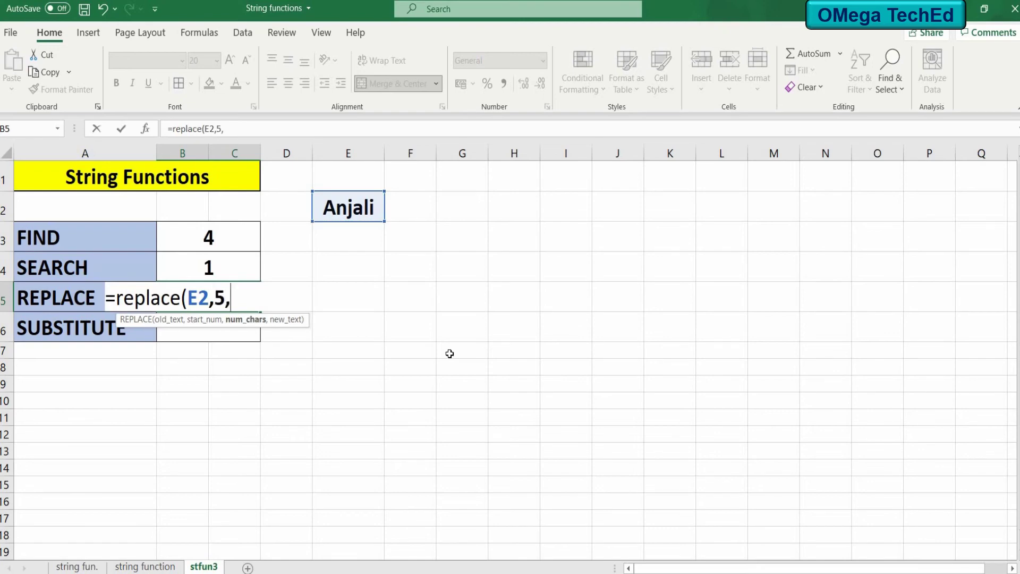
pyautogui.write('2,')
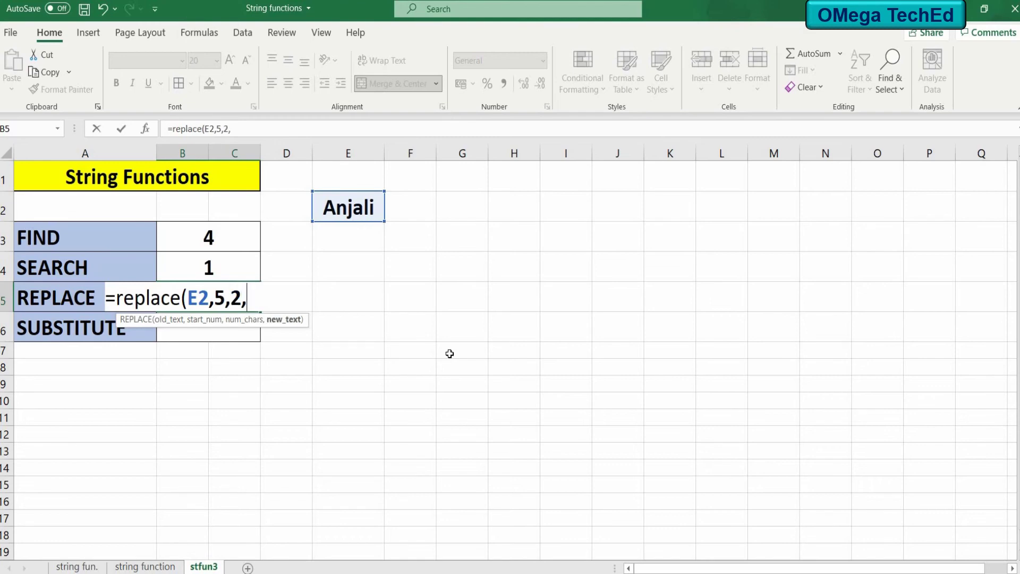
pyautogui.write('"na")')
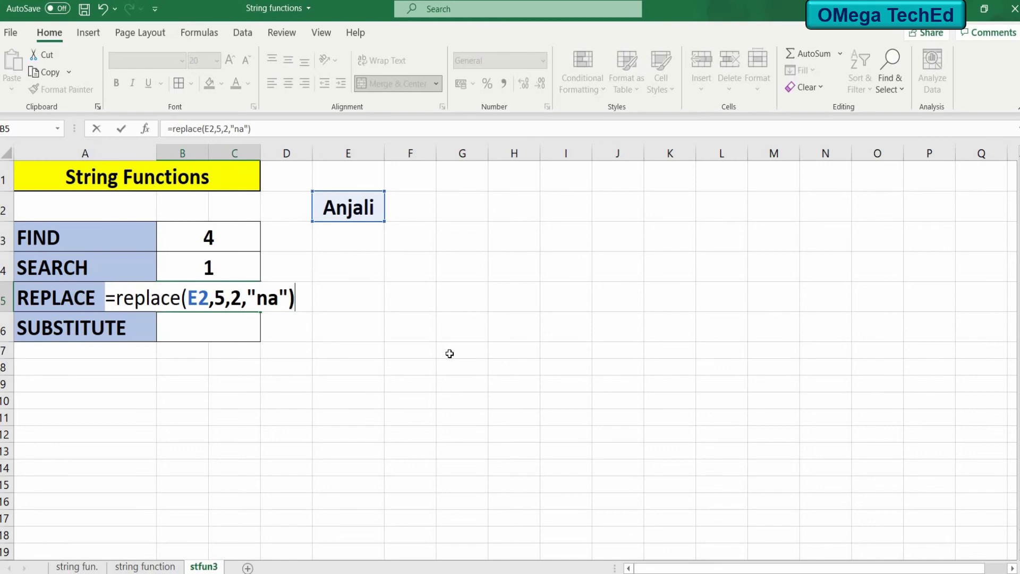
pyautogui.press('Return')
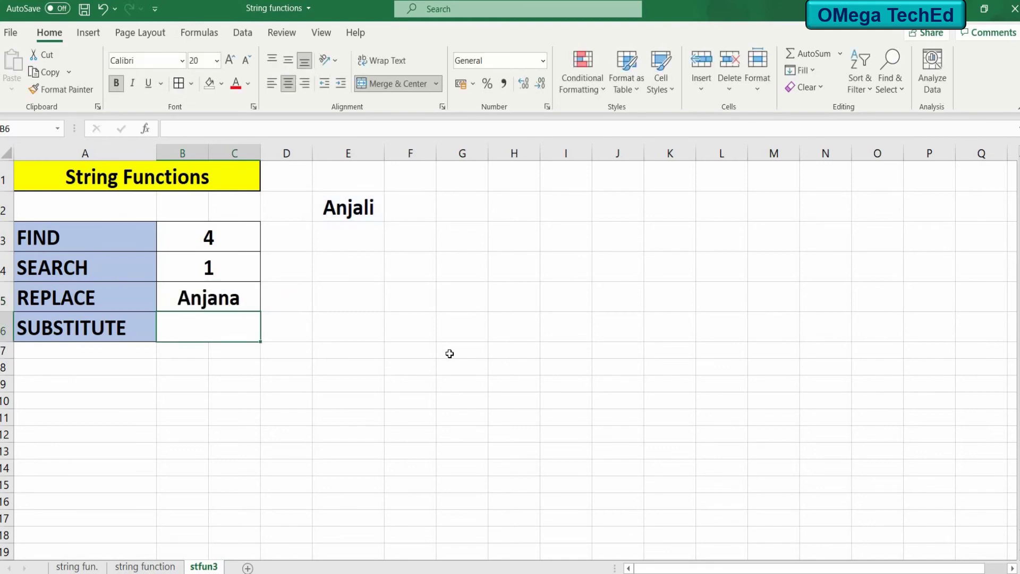
# - Enter the formula =substitute(B5,"A","S") in cell B6 to substitute the capital A in B5's text with S
pyautogui.write('=')
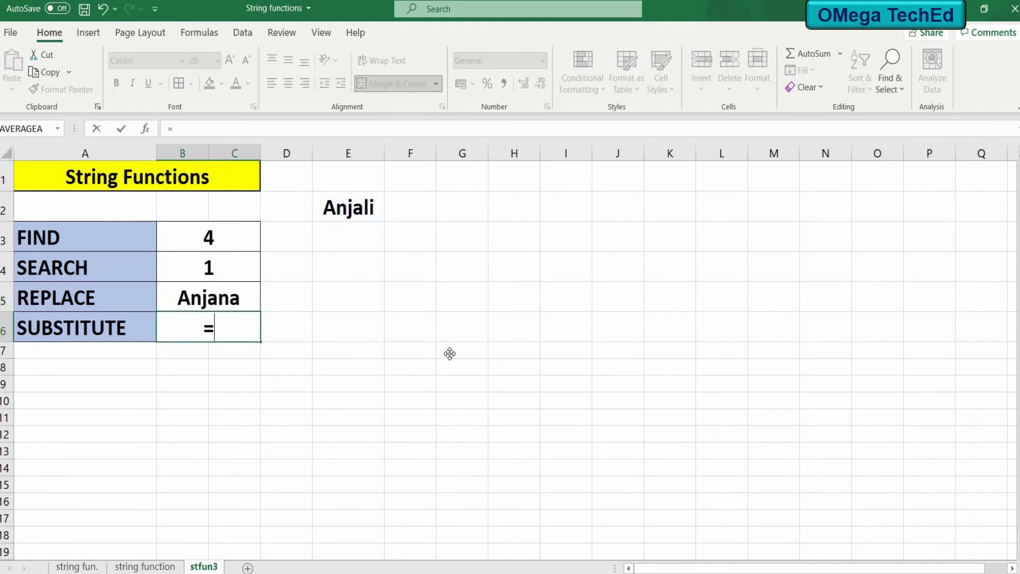
pyautogui.write('subst')
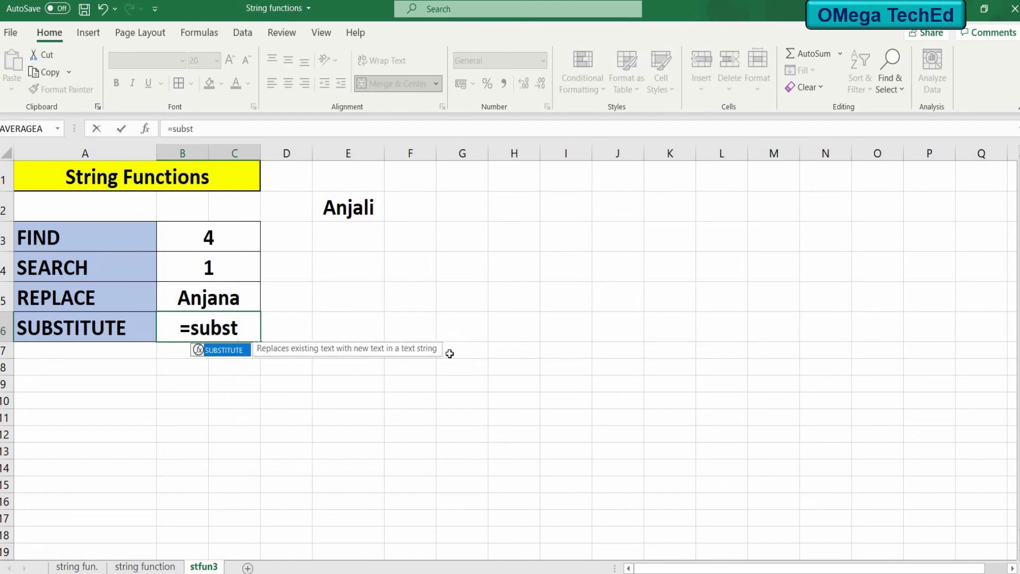
pyautogui.write('itut')
pyautogui.write('e')
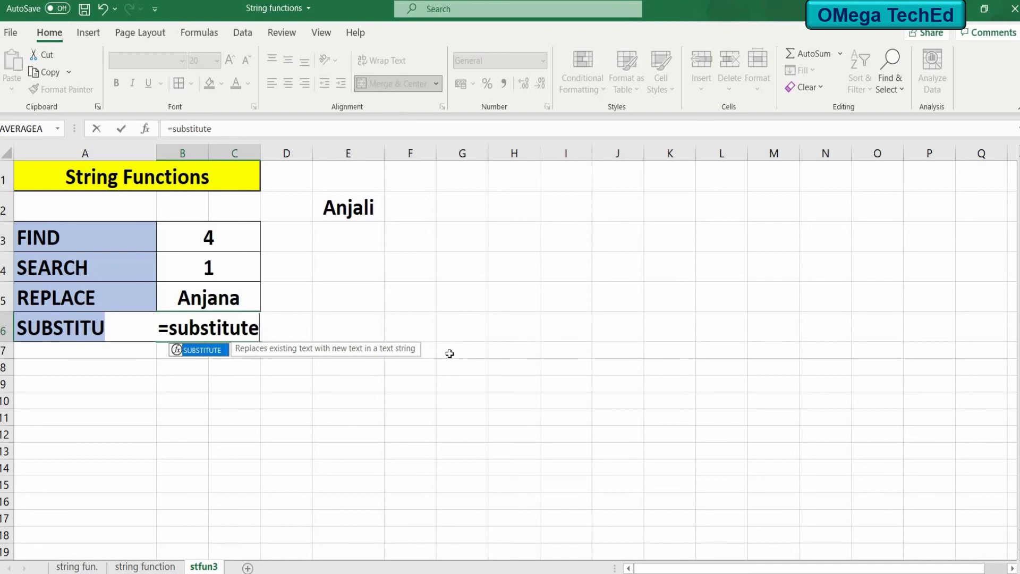
pyautogui.write('(')
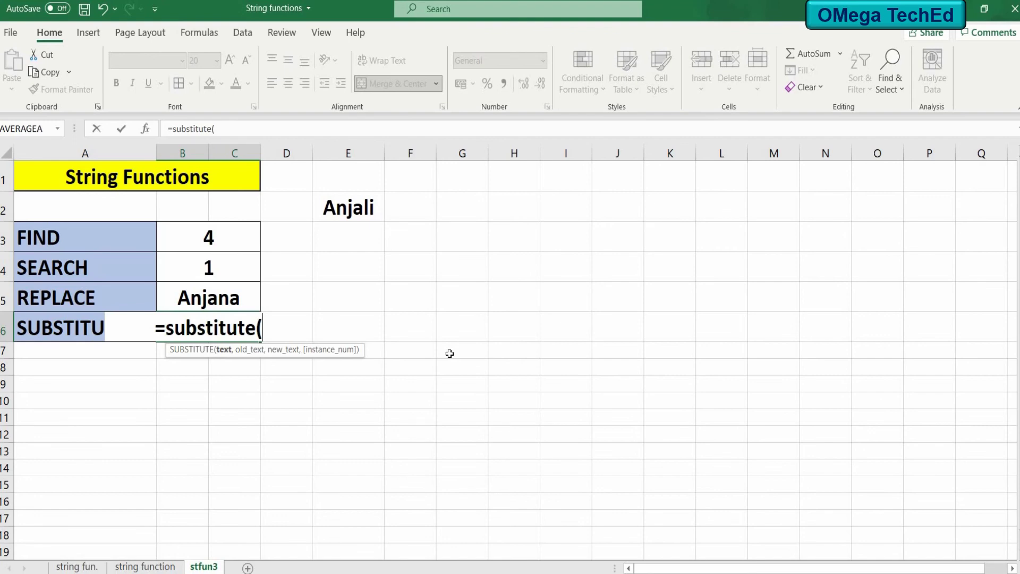
pyautogui.click(249, 295)
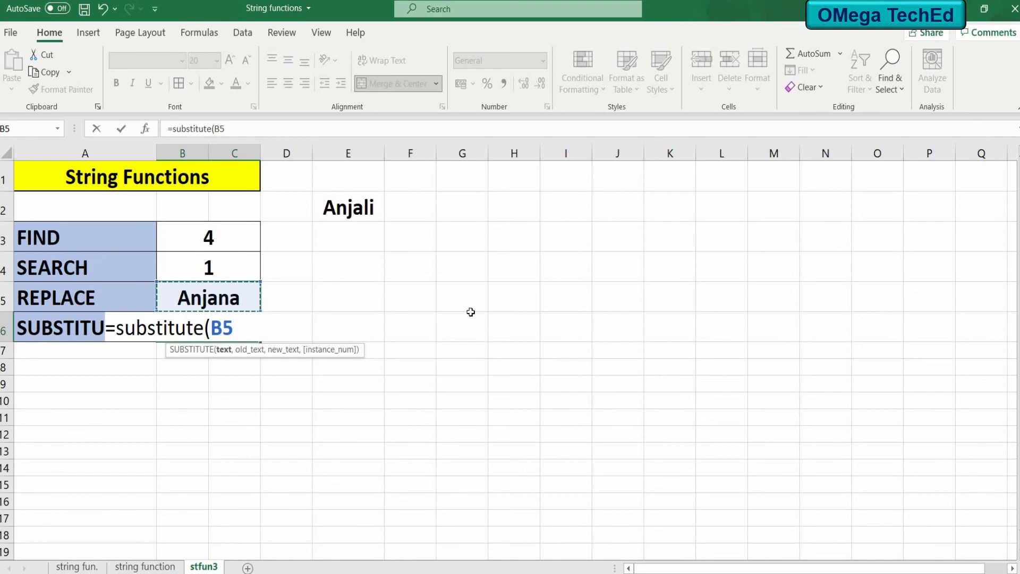
pyautogui.write(',')
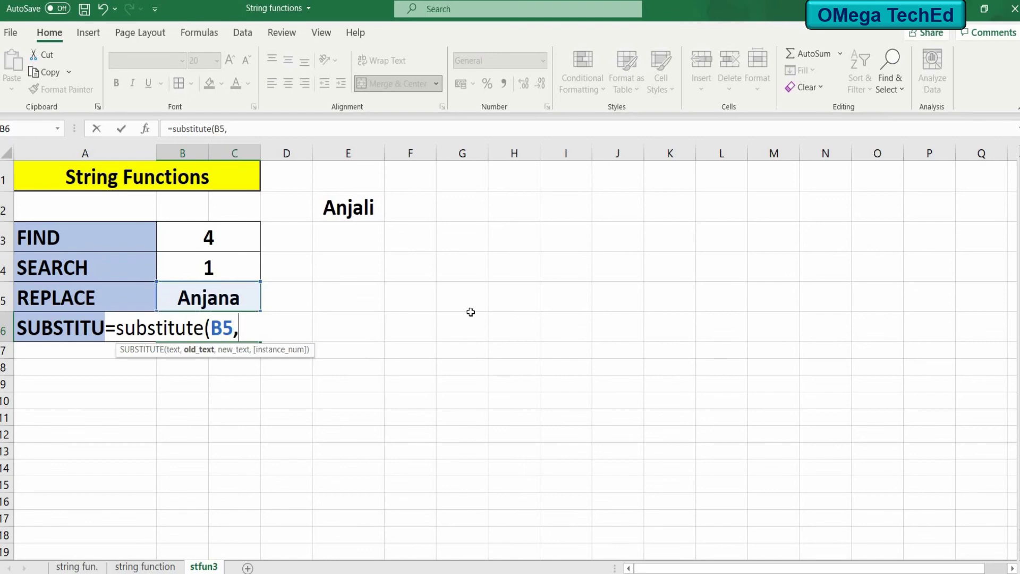
pyautogui.write('"A",')
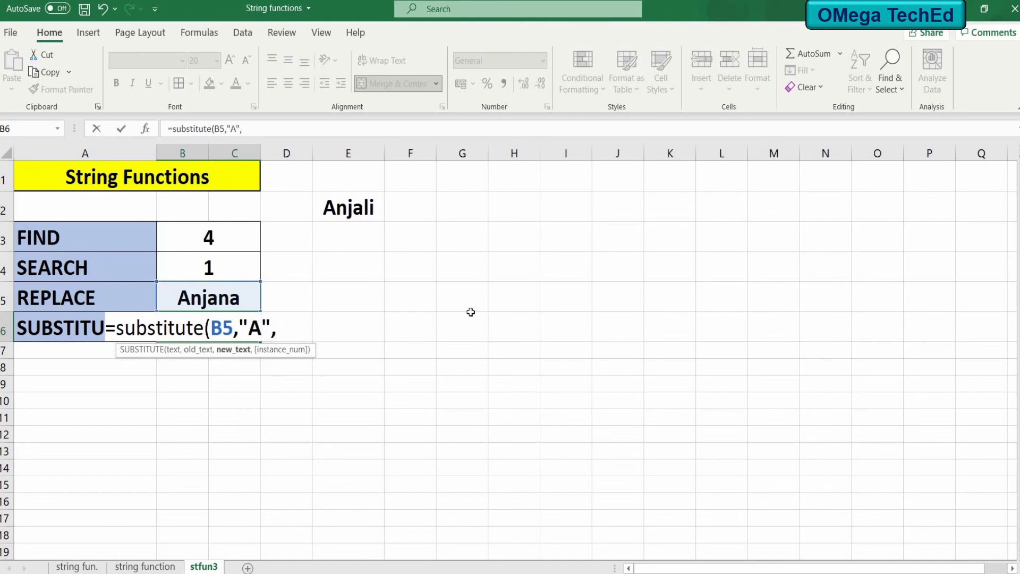
pyautogui.write('"S")')
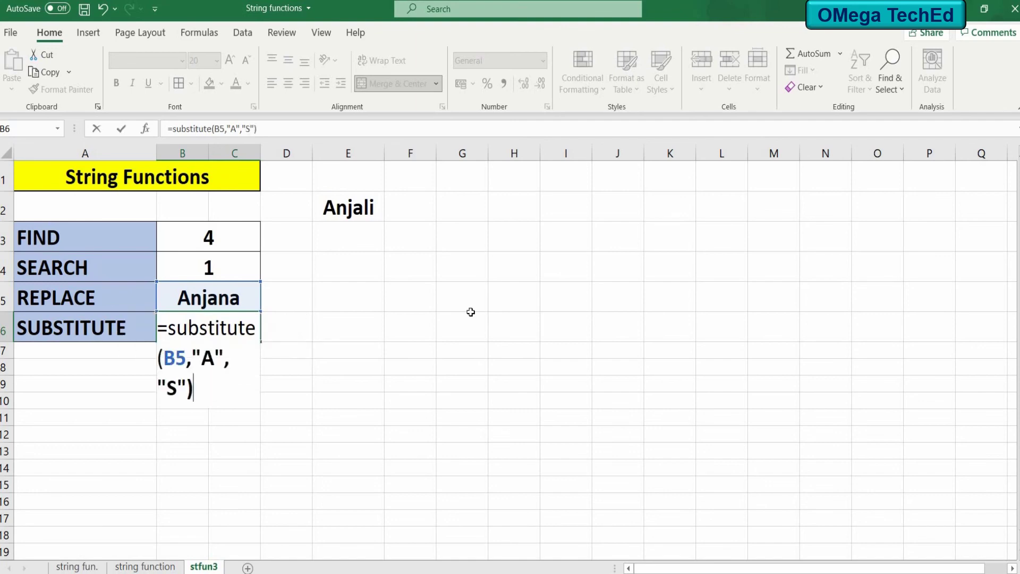
pyautogui.press('Return')
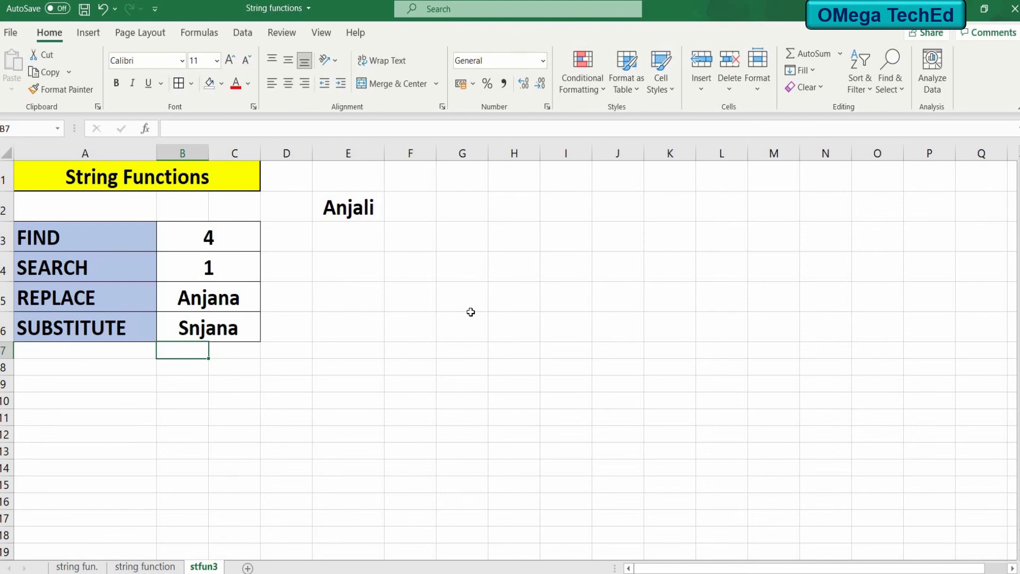